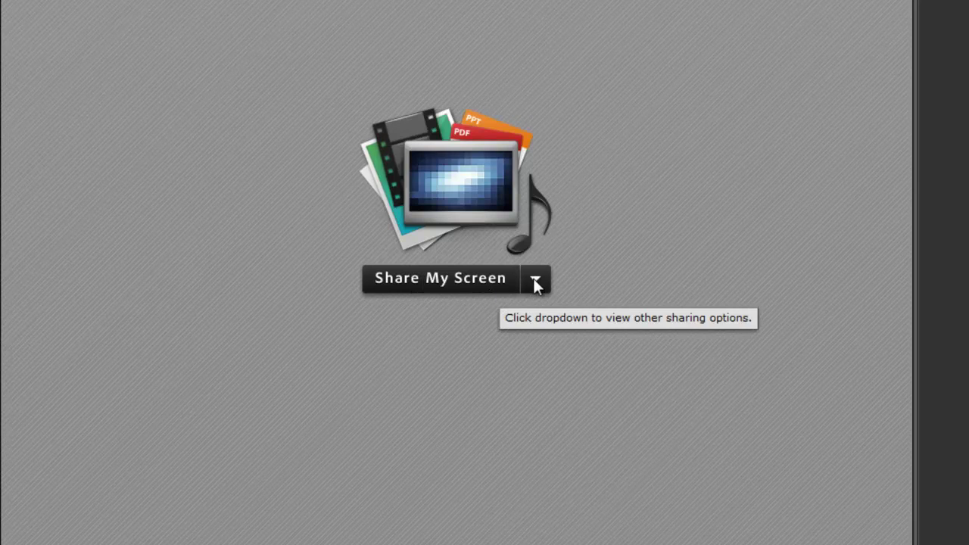
# - Share the AdobeConnectPrimer.pptx document from the computer in the meeting's Share pod
pyautogui.click(535, 280)
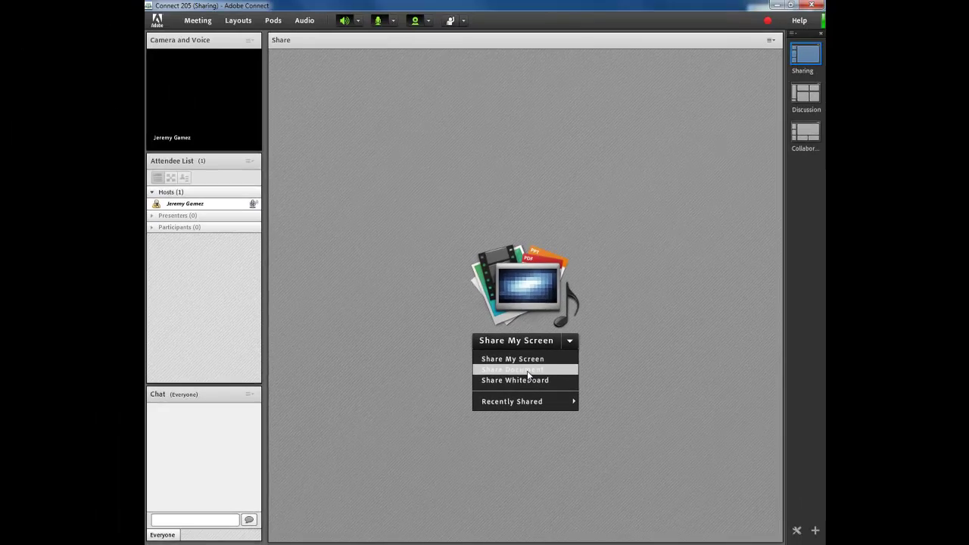
pyautogui.click(527, 369)
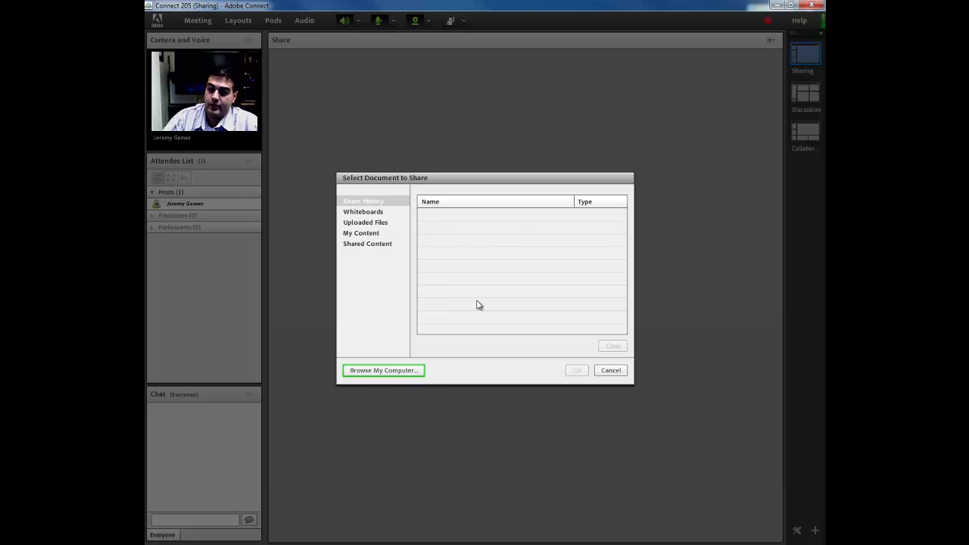
pyautogui.click(375, 370)
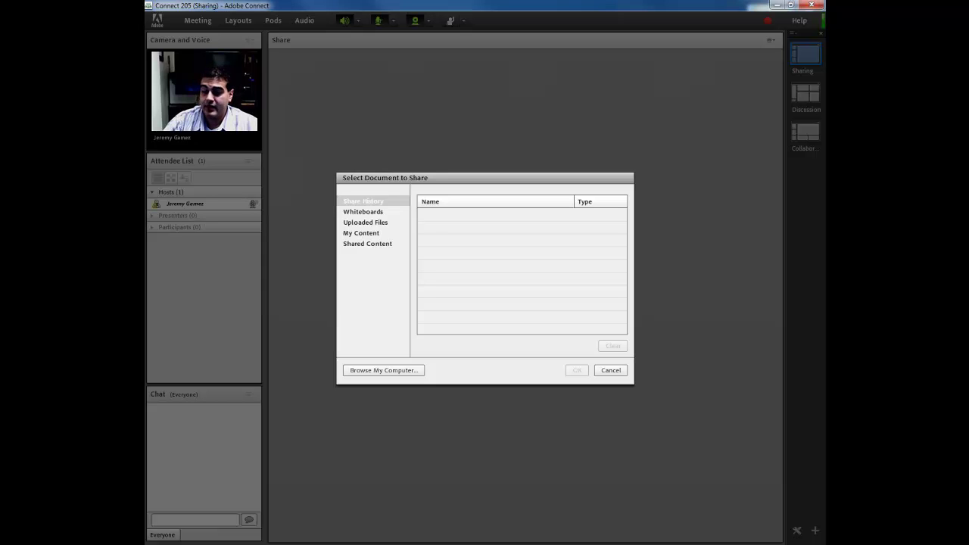
pyautogui.press('Escape')
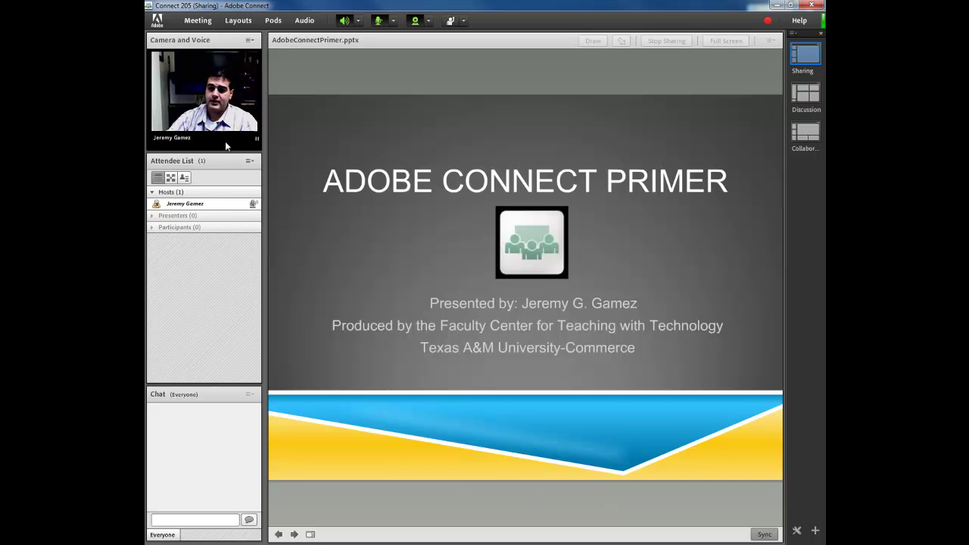
# - Hide the Attendee List pod and the Chat pod from the meeting layout
pyautogui.click(251, 162)
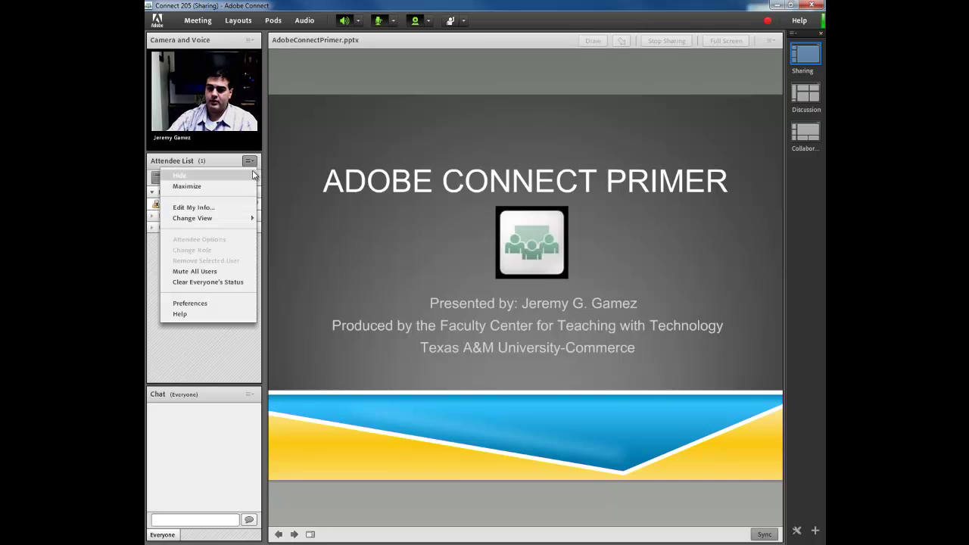
pyautogui.click(210, 185)
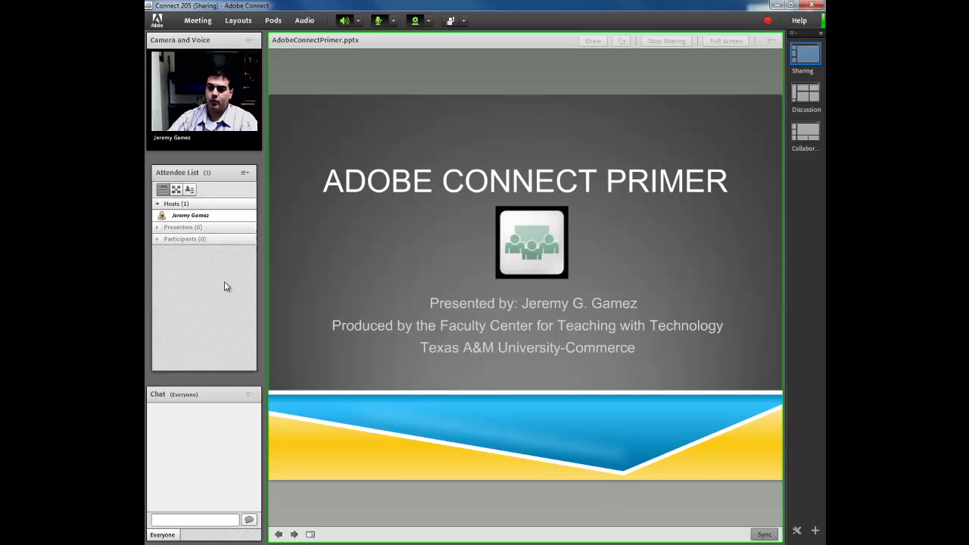
pyautogui.click(249, 394)
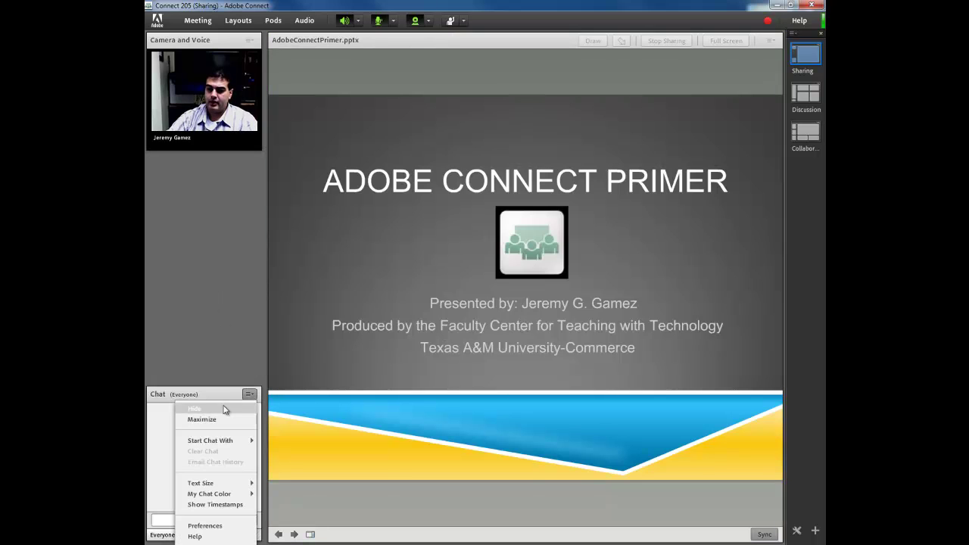
pyautogui.click(225, 410)
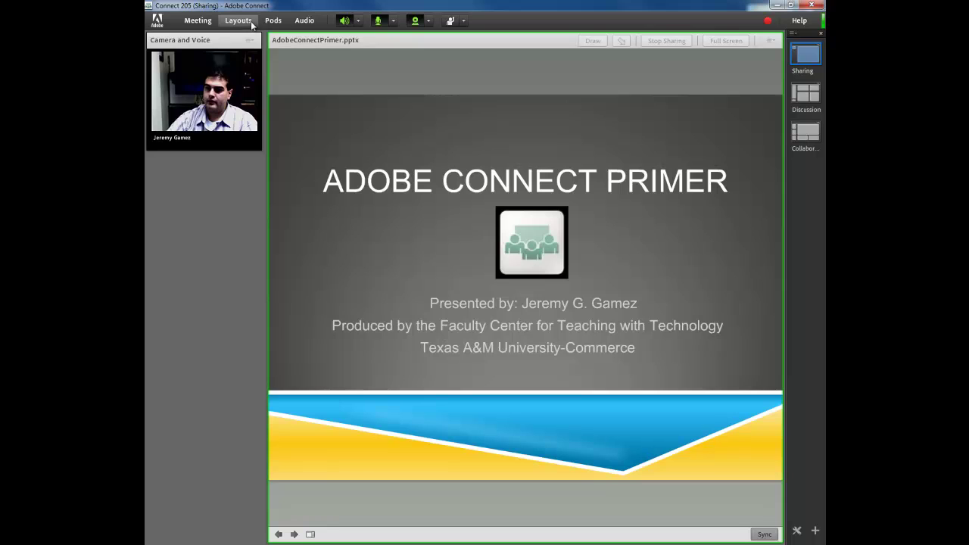
# - Bring the hidden Chat pod and Attendee List pod back into the meeting layout
pyautogui.click(273, 21)
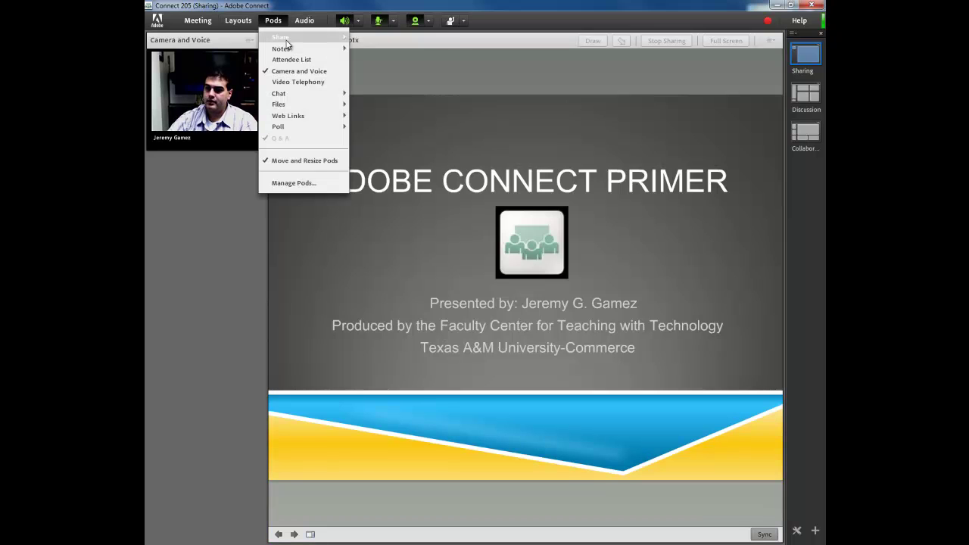
pyautogui.moveTo(290, 95)
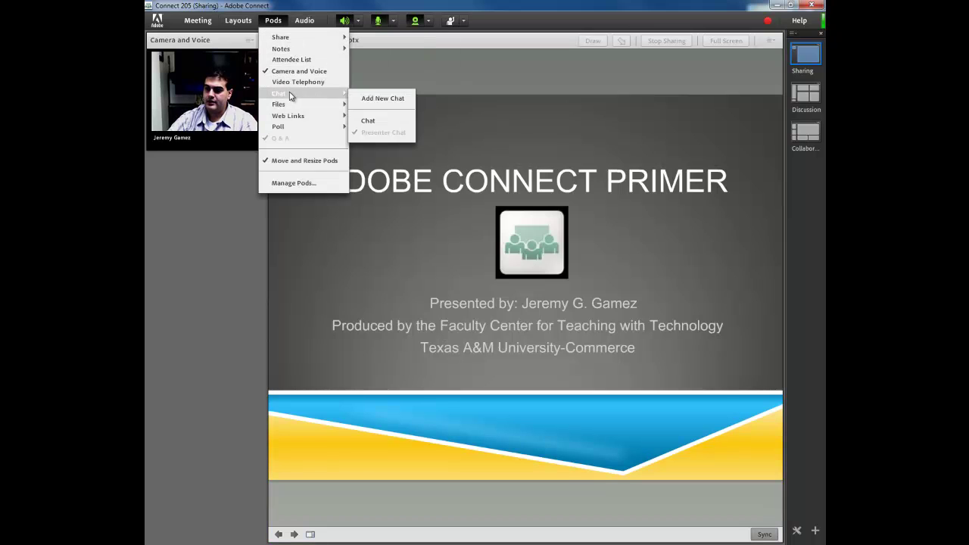
pyautogui.click(370, 120)
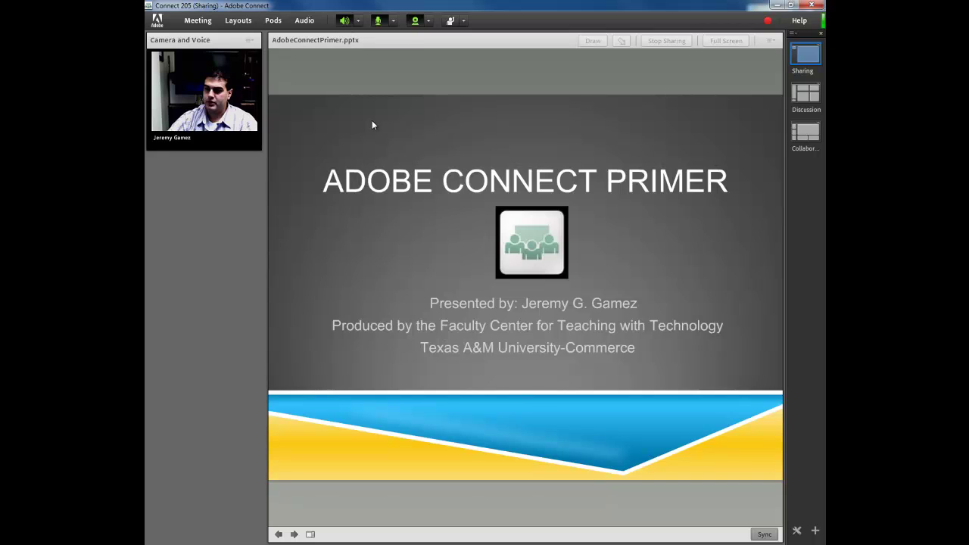
pyautogui.click(265, 22)
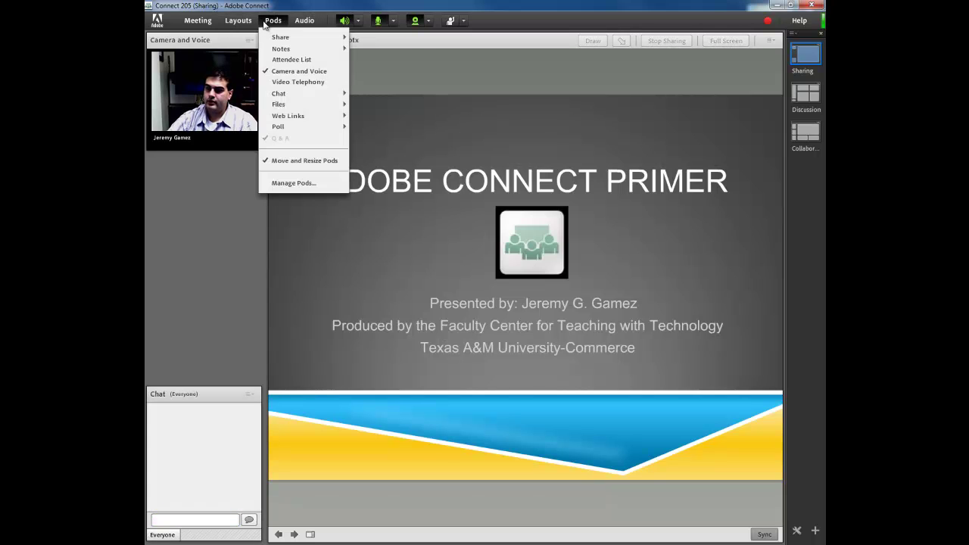
pyautogui.click(292, 58)
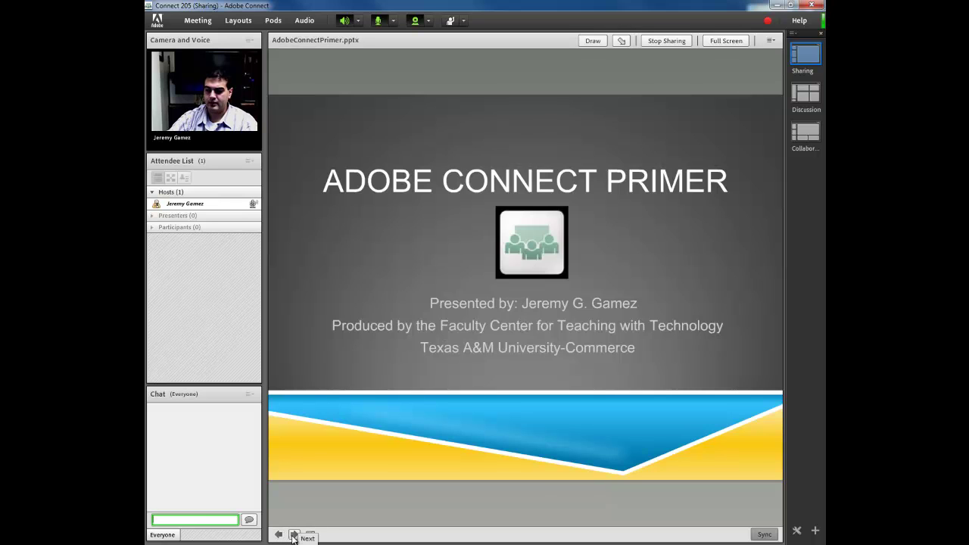
# - Advance the presentation to the "Let's Get Started!" slide and go back to "Primer Purpose"
pyautogui.click(295, 534)
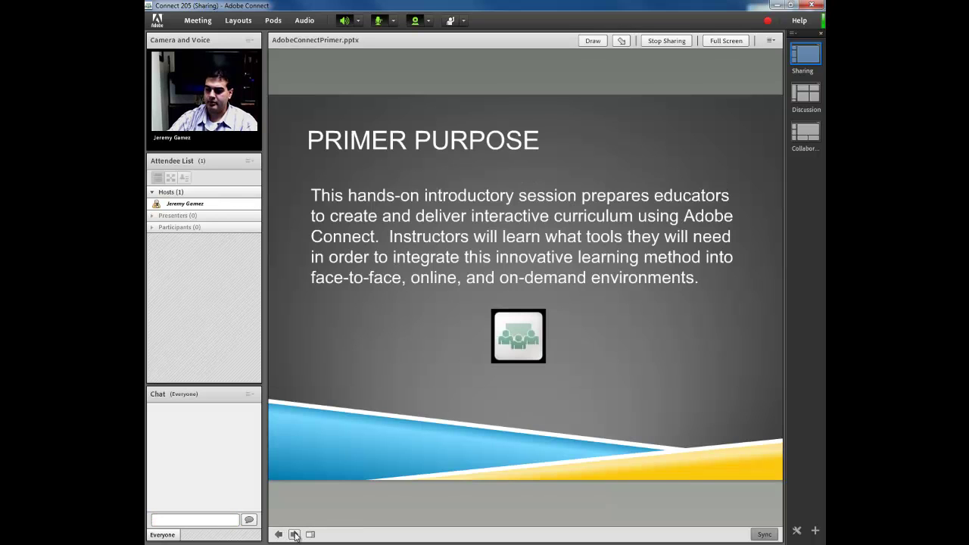
pyautogui.click(294, 534)
pyautogui.click(295, 534)
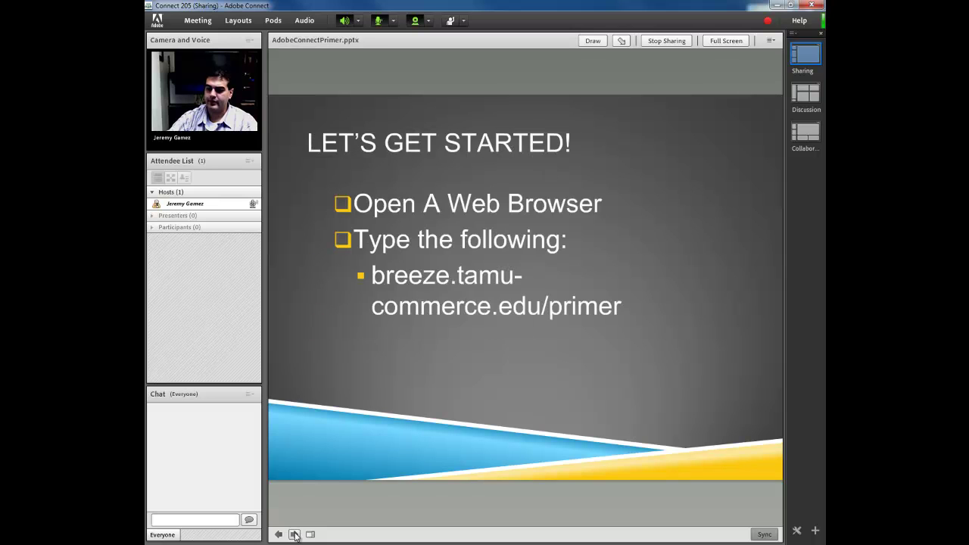
pyautogui.click(278, 535)
pyautogui.click(279, 534)
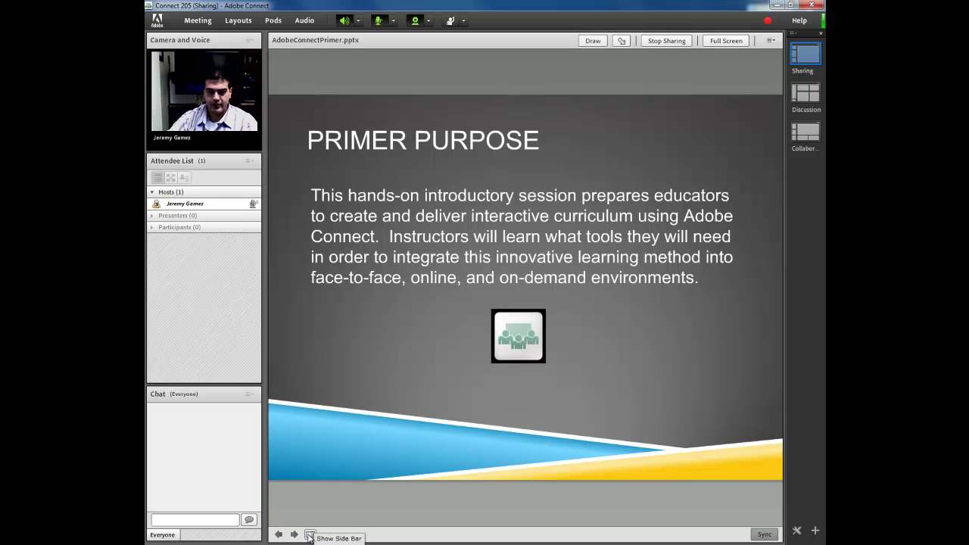
# - Use the presentation's outline side bar to view "URL for Viewing", "To View a Recorded Meeting" and the title slide, and hide the side bar again
pyautogui.click(310, 534)
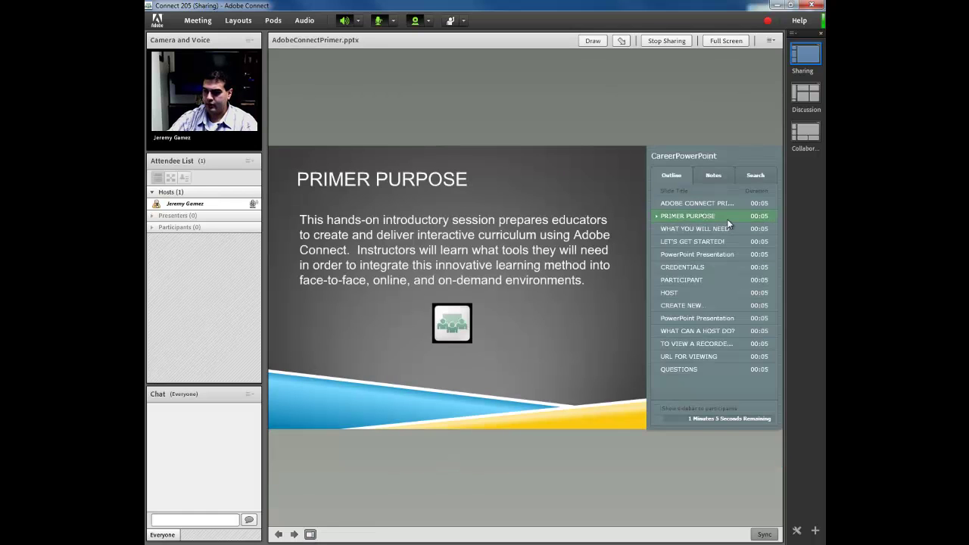
pyautogui.click(687, 356)
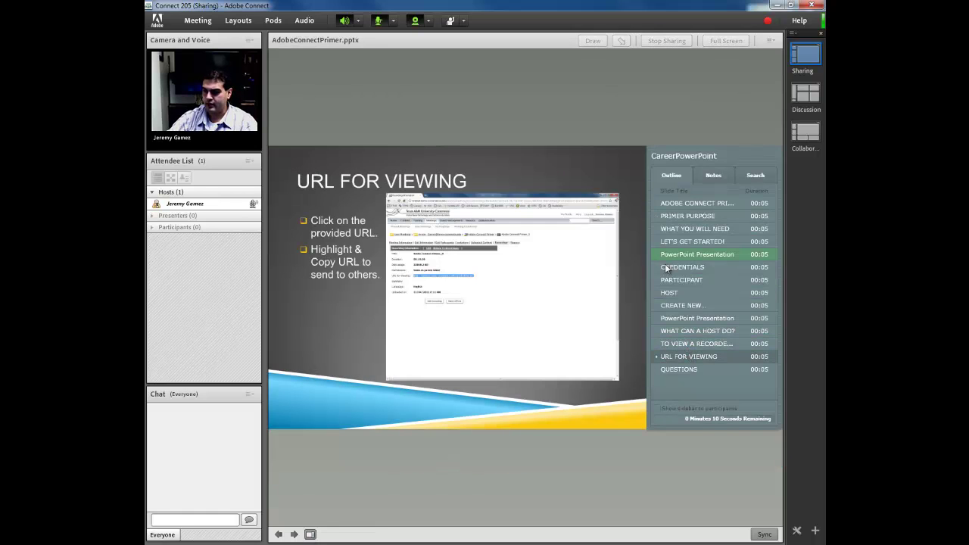
pyautogui.click(671, 346)
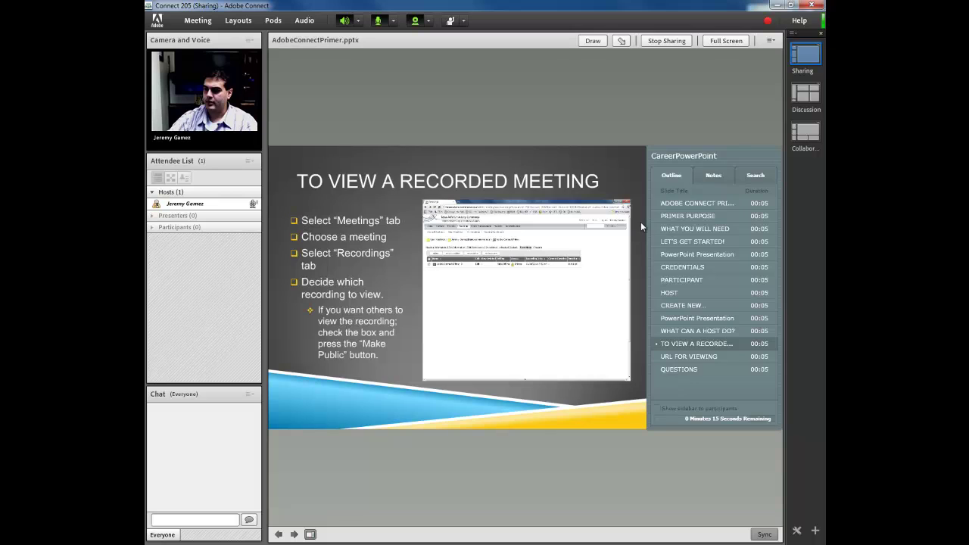
pyautogui.click(670, 203)
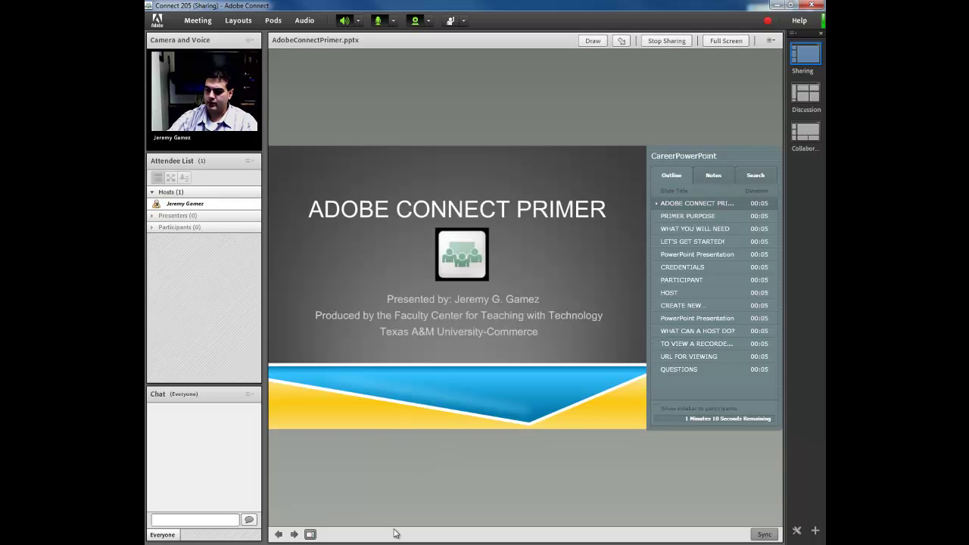
pyautogui.click(311, 534)
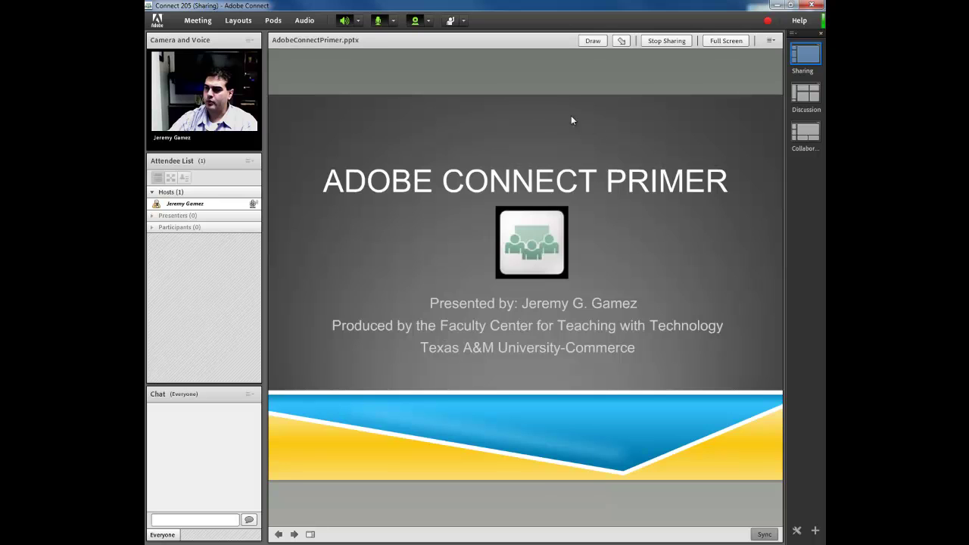
# - Show the green pointer arrow on the title slide and turn it off again
pyautogui.click(620, 41)
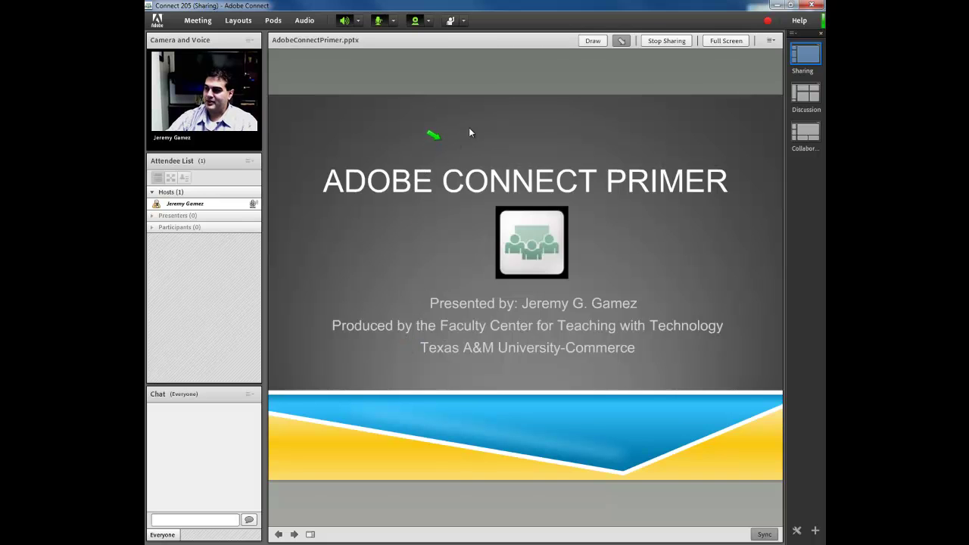
pyautogui.click(618, 40)
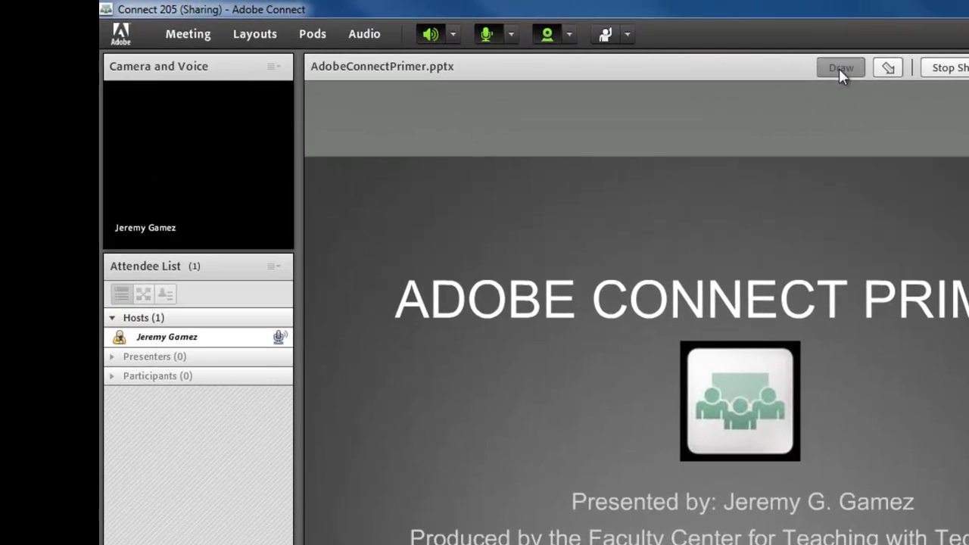
# - Turn on drawing, go to the "Primer Purpose" slide, and set the pencil to red-orange with a thickness of 5
pyautogui.click(593, 41)
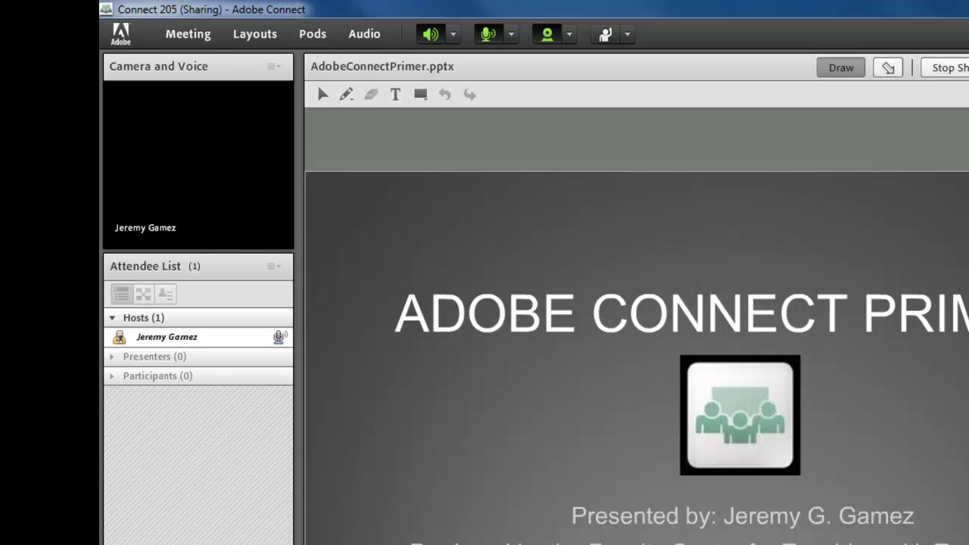
pyautogui.press('Right')
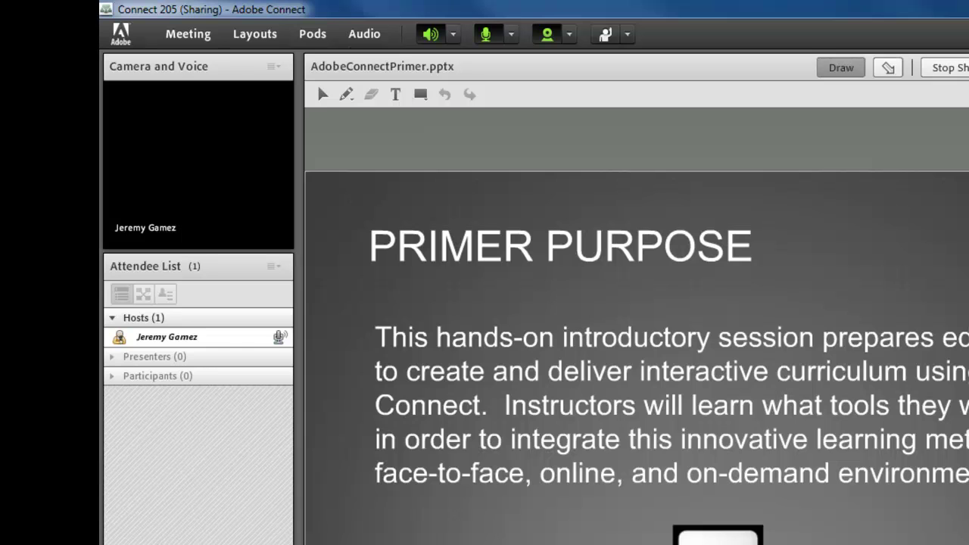
pyautogui.click(347, 95)
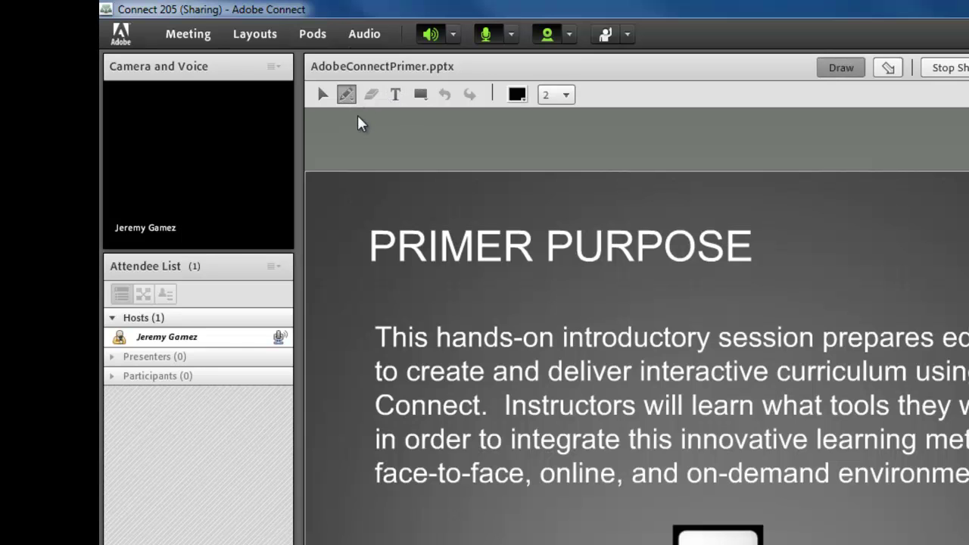
pyautogui.click(521, 97)
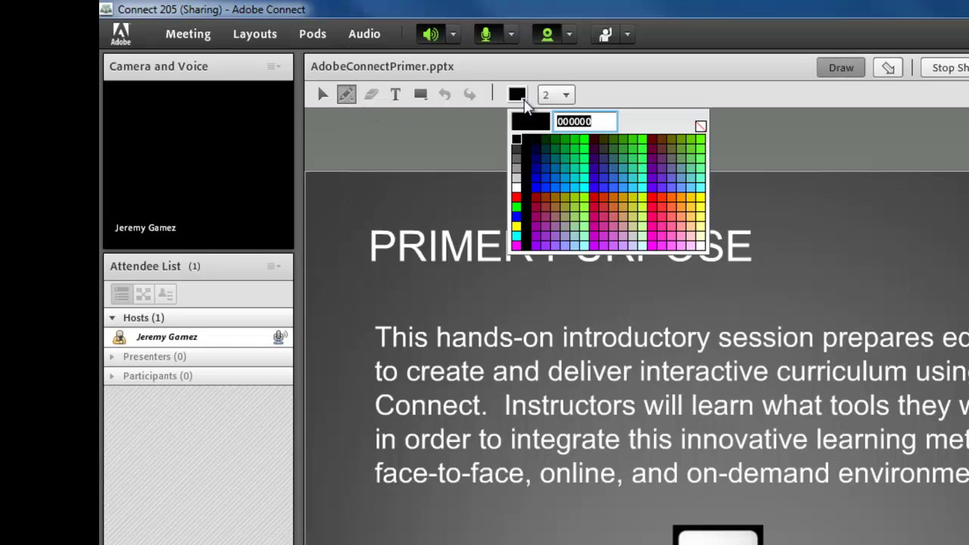
pyautogui.click(657, 199)
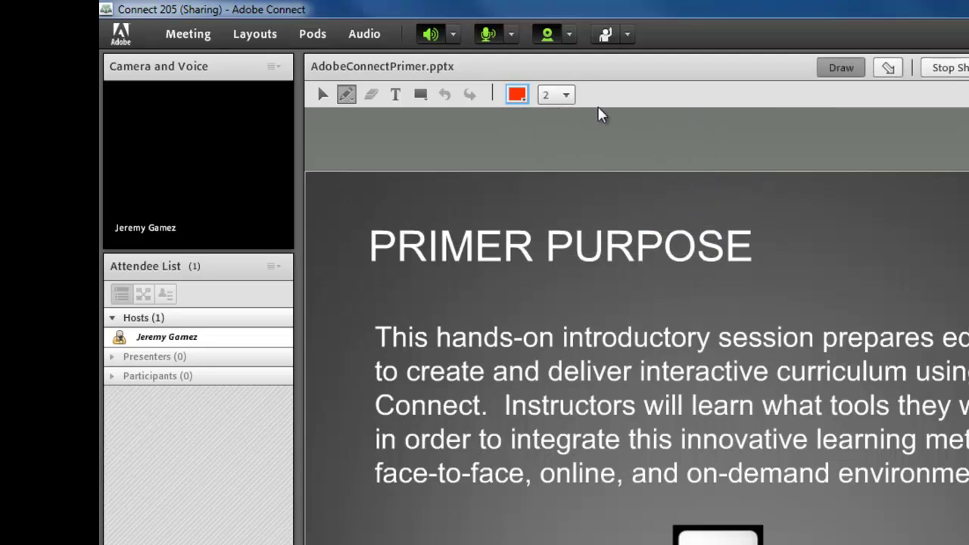
pyautogui.click(560, 94)
pyautogui.click(548, 155)
# - Underline the "Primer Purpose" heading and the words "face-to-face", "online" and "on-demand environments" with freehand pencil strokes
pyautogui.moveTo(351, 275); pyautogui.dragTo(828, 276)
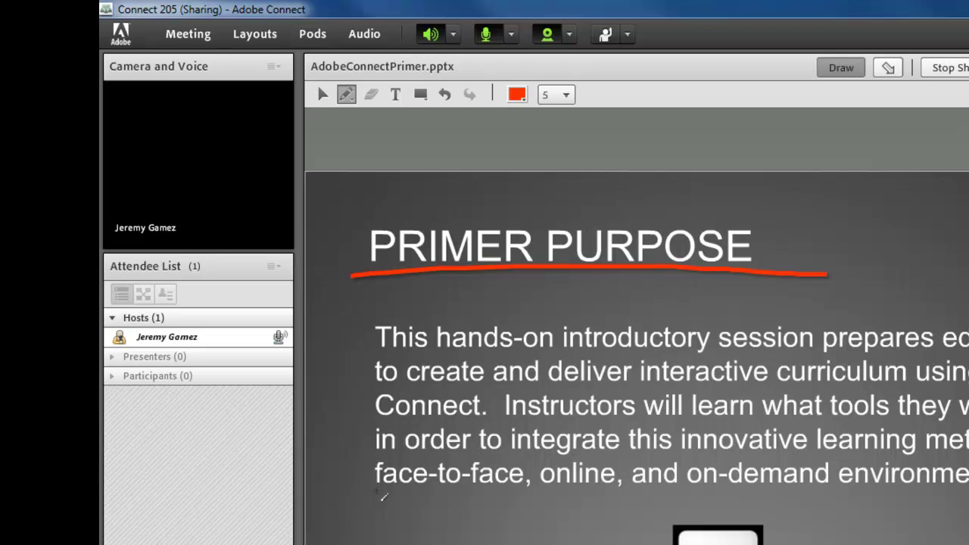
pyautogui.moveTo(375, 491); pyautogui.dragTo(507, 495)
pyautogui.moveTo(569, 491); pyautogui.dragTo(614, 492)
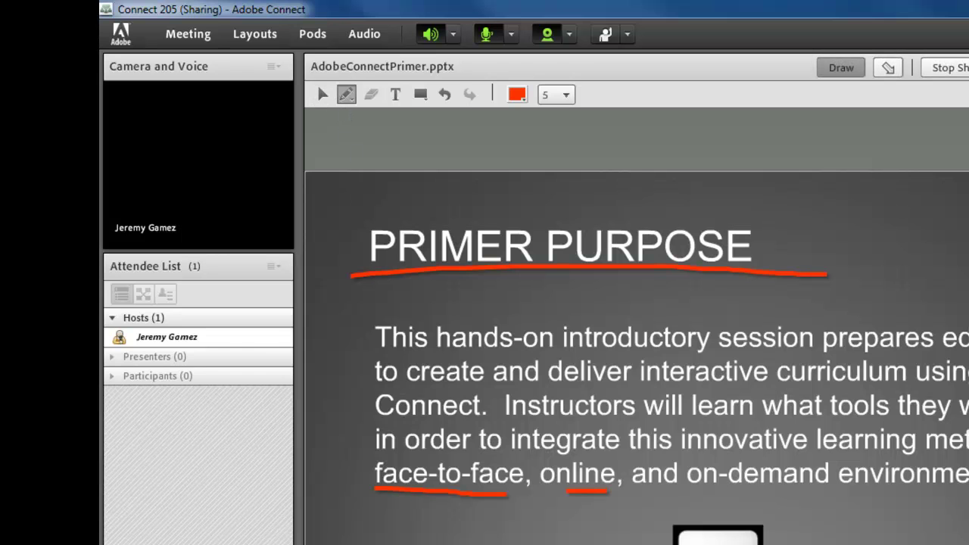
pyautogui.press('Right')
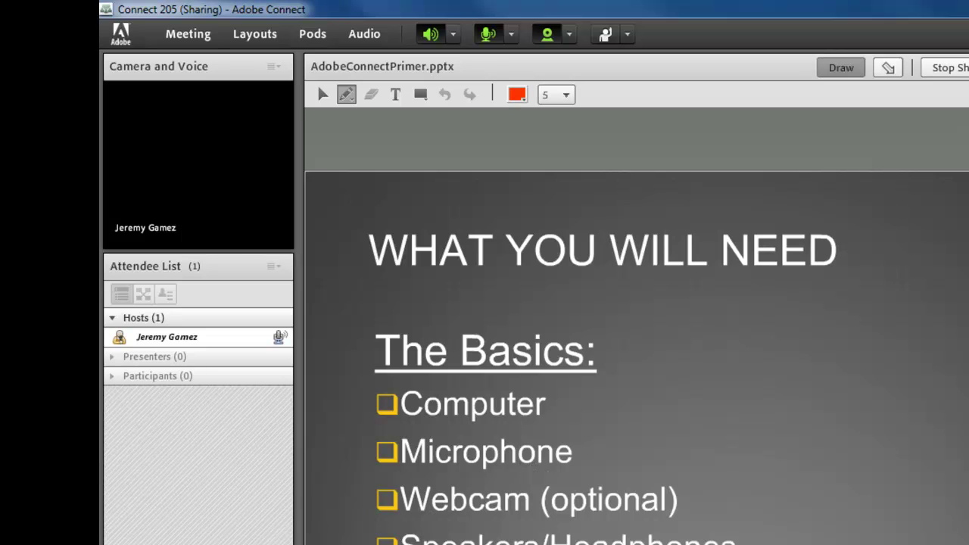
pyautogui.press('Left')
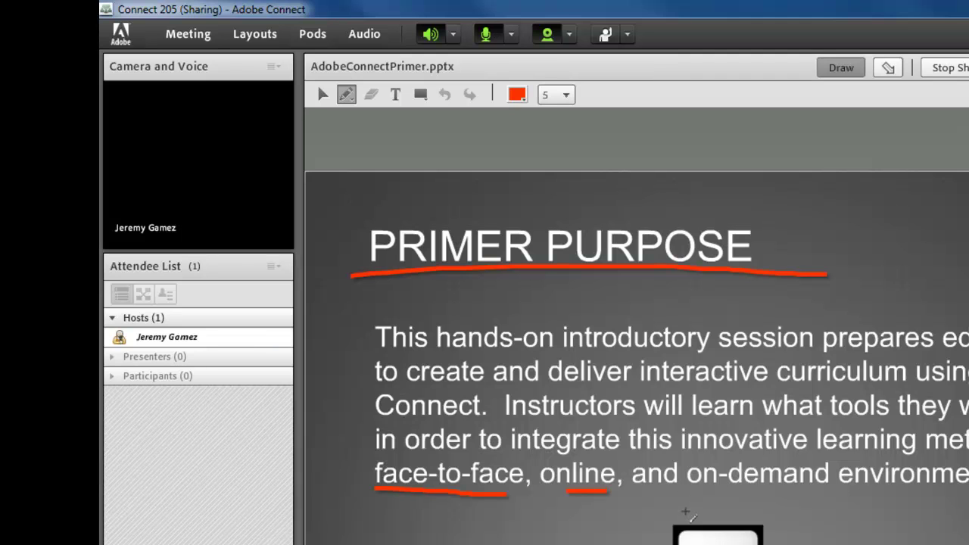
pyautogui.moveTo(692, 501); pyautogui.dragTo(962, 497)
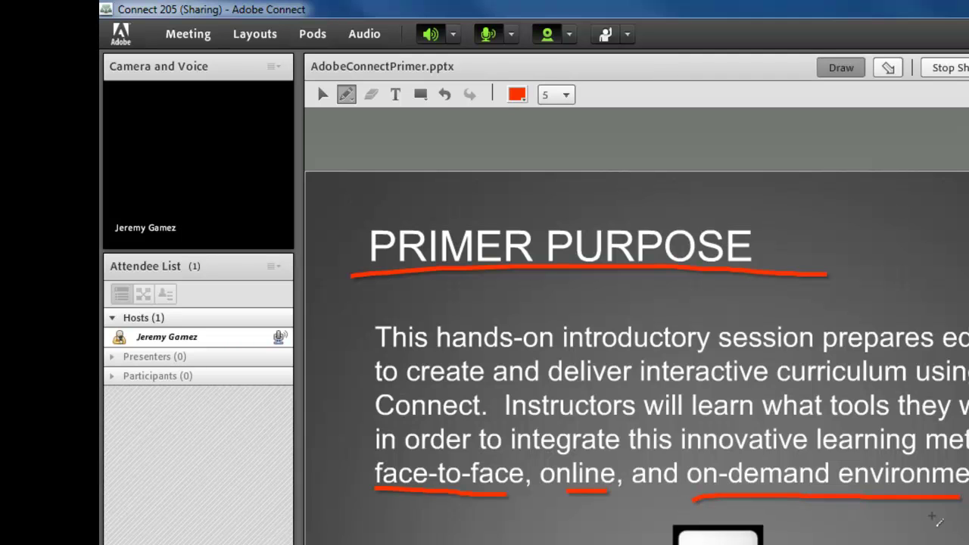
# - Select all the red pencil underlines on the "Primer Purpose" slide and delete them
pyautogui.click(324, 98)
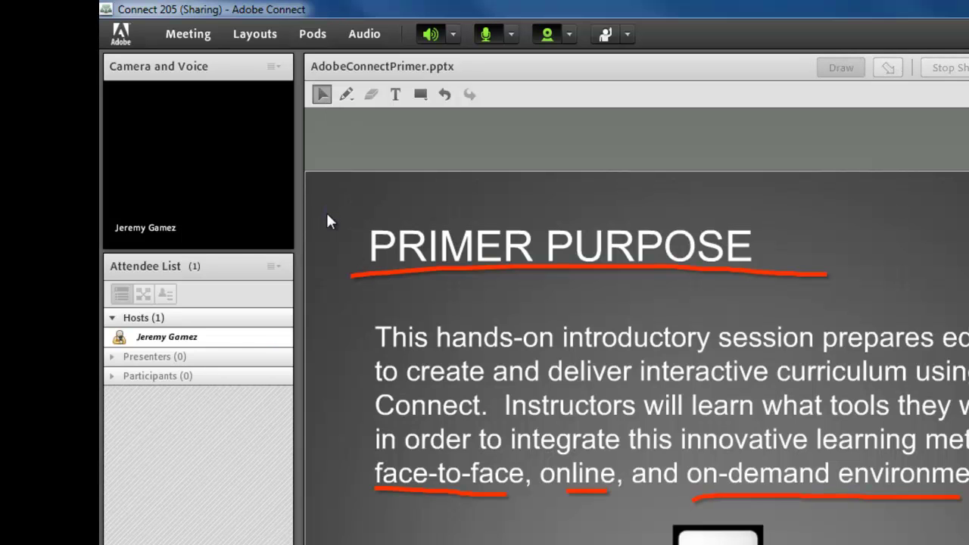
pyautogui.moveTo(325, 209)
pyautogui.mouseDown()
pyautogui.moveTo(343, 241)
pyautogui.moveTo(467, 351)
pyautogui.moveTo(720, 443)
pyautogui.moveTo(961, 501)
pyautogui.mouseUp()
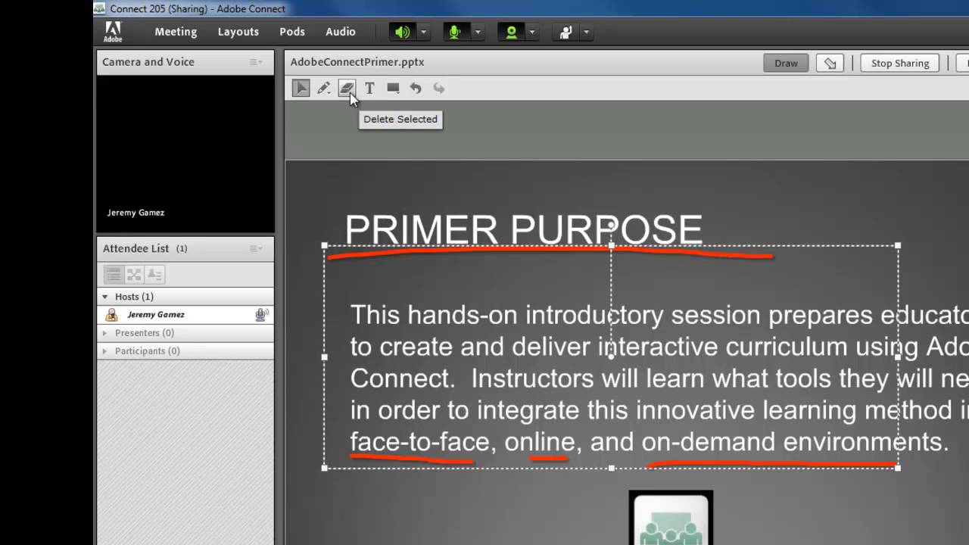
pyautogui.click(348, 88)
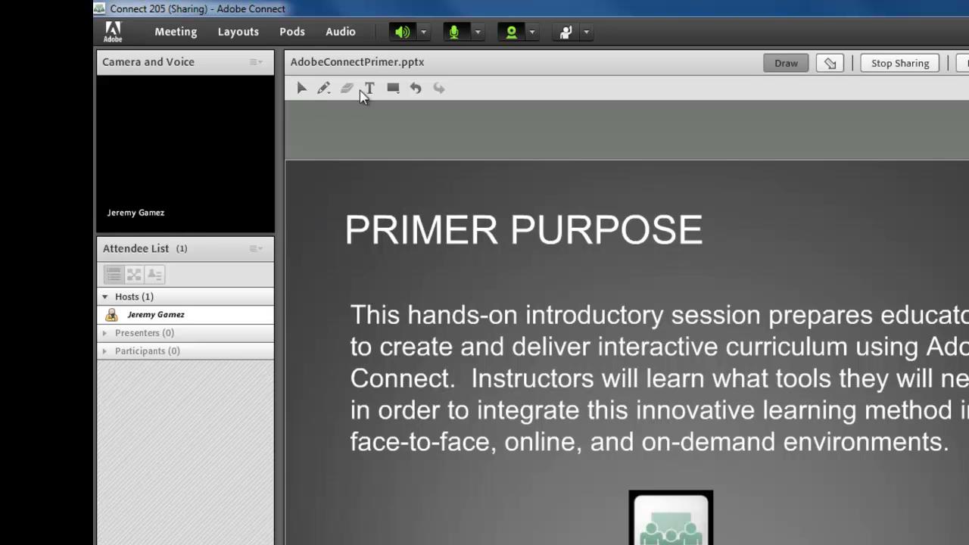
# - Draw three freehand red pencil strokes across the heading and body text area of the "Primer Purpose" slide
pyautogui.click(324, 88)
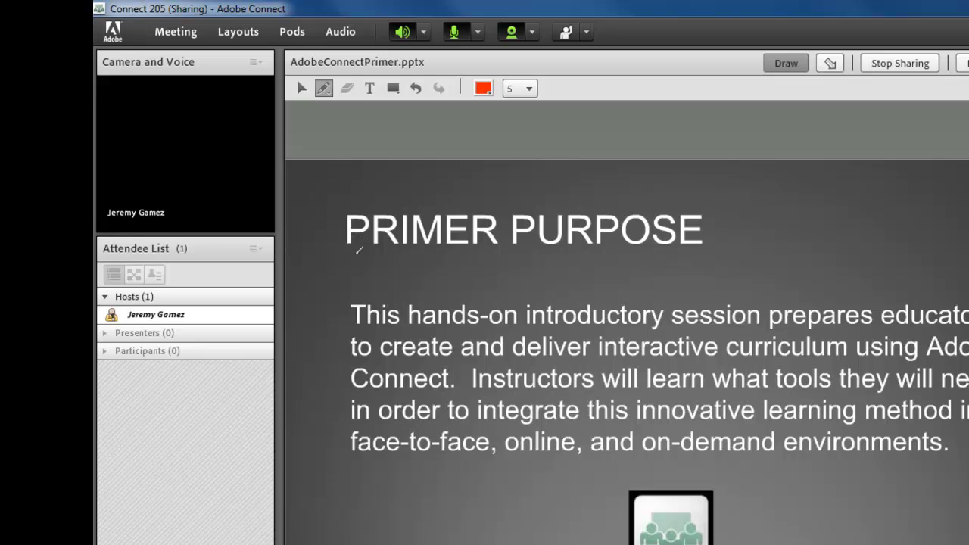
pyautogui.moveTo(345, 252)
pyautogui.mouseDown()
pyautogui.moveTo(441, 297)
pyautogui.moveTo(526, 313)
pyautogui.mouseUp()
pyautogui.moveTo(496, 426); pyautogui.dragTo(784, 371)
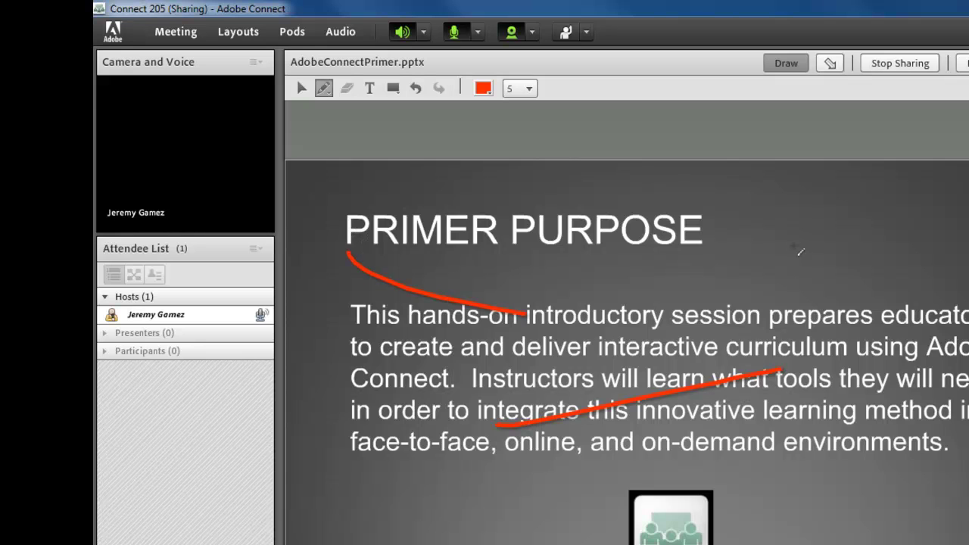
pyautogui.moveTo(791, 244); pyautogui.dragTo(671, 281)
# - Select the three freehand strokes together and delete them from the slide
pyautogui.click(303, 89)
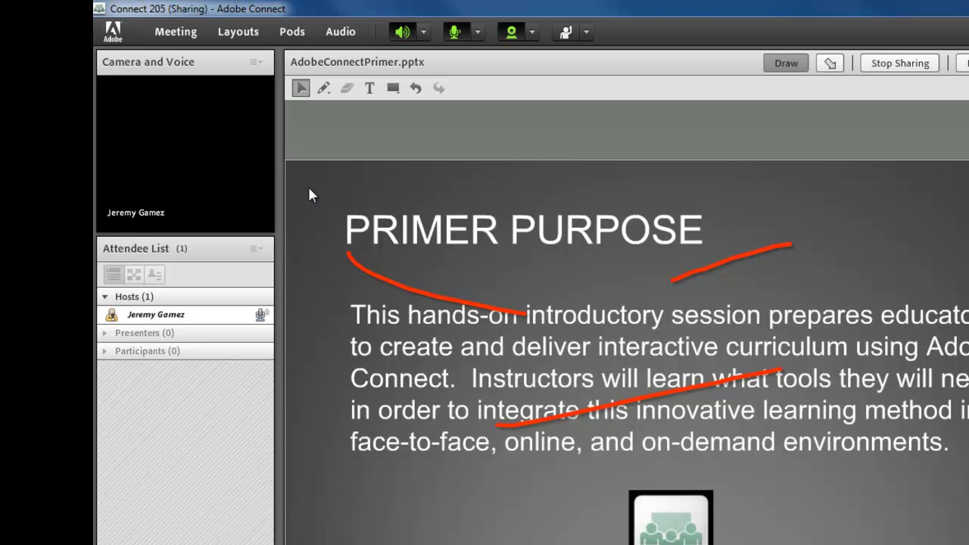
pyautogui.moveTo(309, 189)
pyautogui.mouseDown()
pyautogui.moveTo(381, 277)
pyautogui.moveTo(547, 342)
pyautogui.moveTo(796, 407)
pyautogui.moveTo(875, 452)
pyautogui.mouseUp()
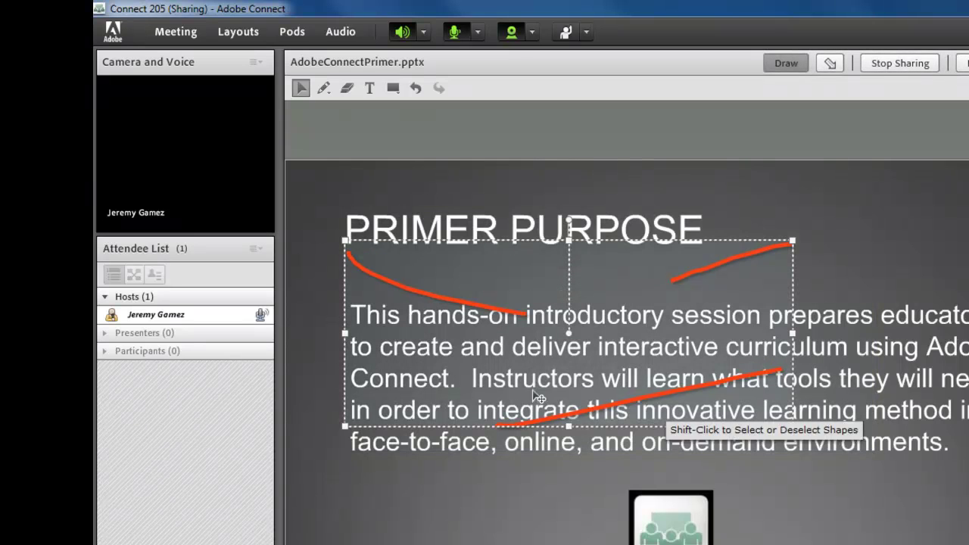
pyautogui.click(348, 90)
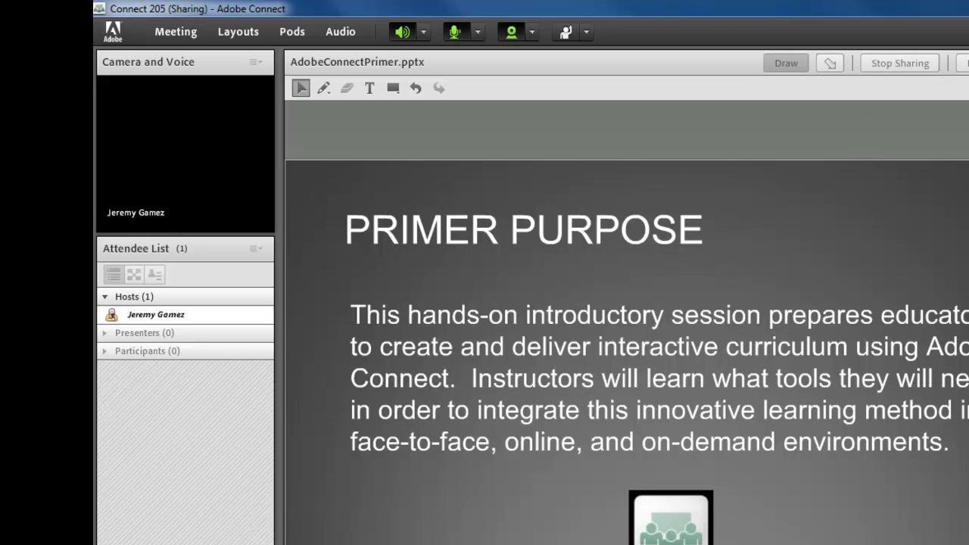
# - Advance two slides to "Let's Get Started!" and stop sharing the presentation
pyautogui.press('Right')
pyautogui.press('Right')
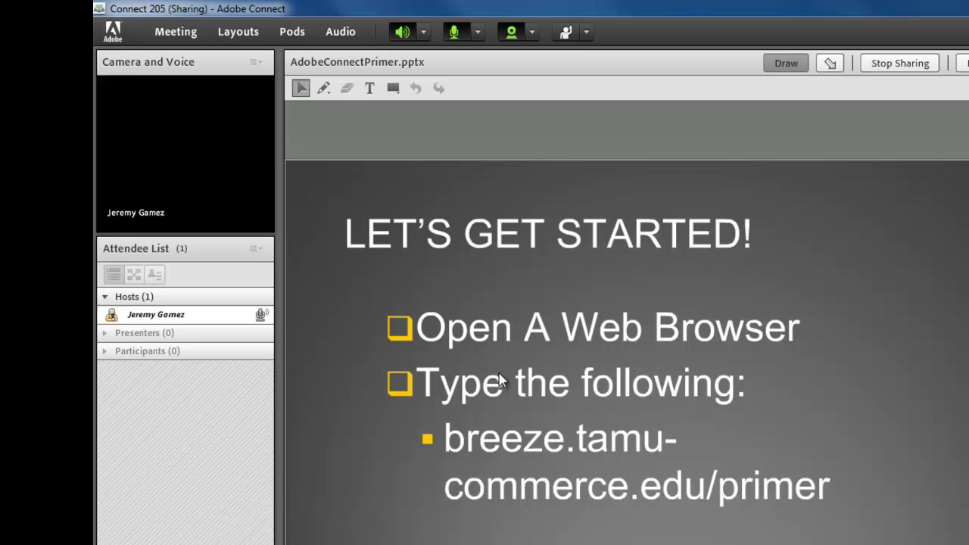
pyautogui.click(933, 65)
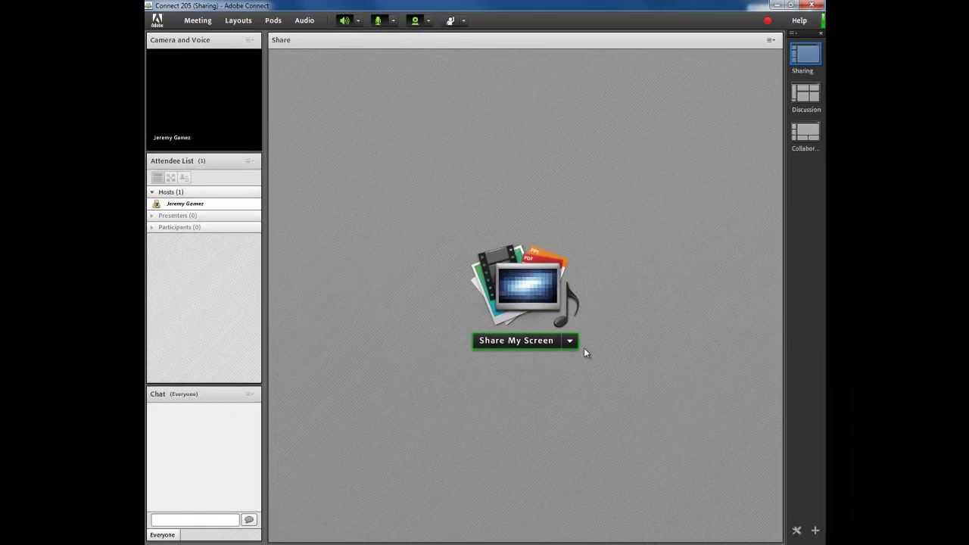
# - Share AdobeConnectPrimer.pptx again from the share history and return to its title slide through the outline side bar
pyautogui.click(570, 341)
pyautogui.click(523, 369)
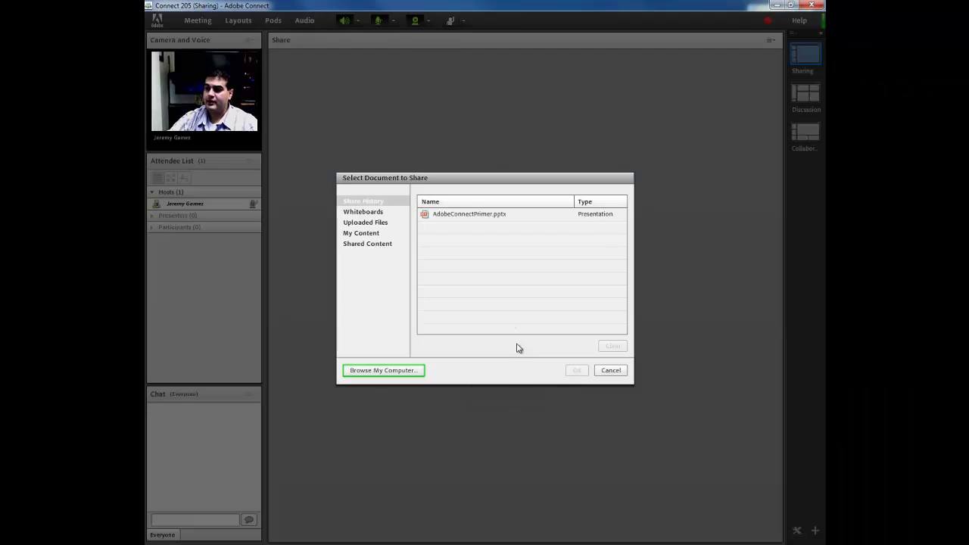
pyautogui.click(470, 216)
pyautogui.click(577, 370)
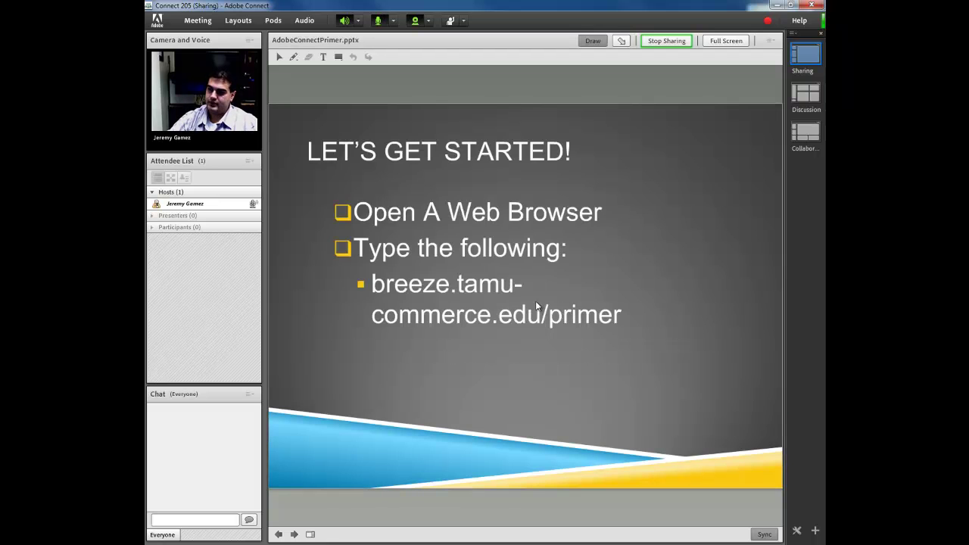
pyautogui.click(314, 533)
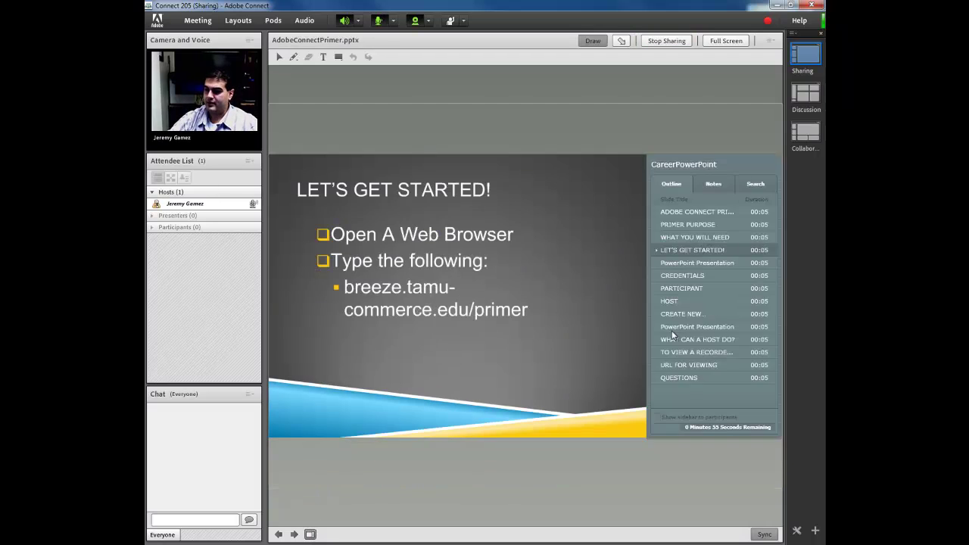
pyautogui.click(684, 211)
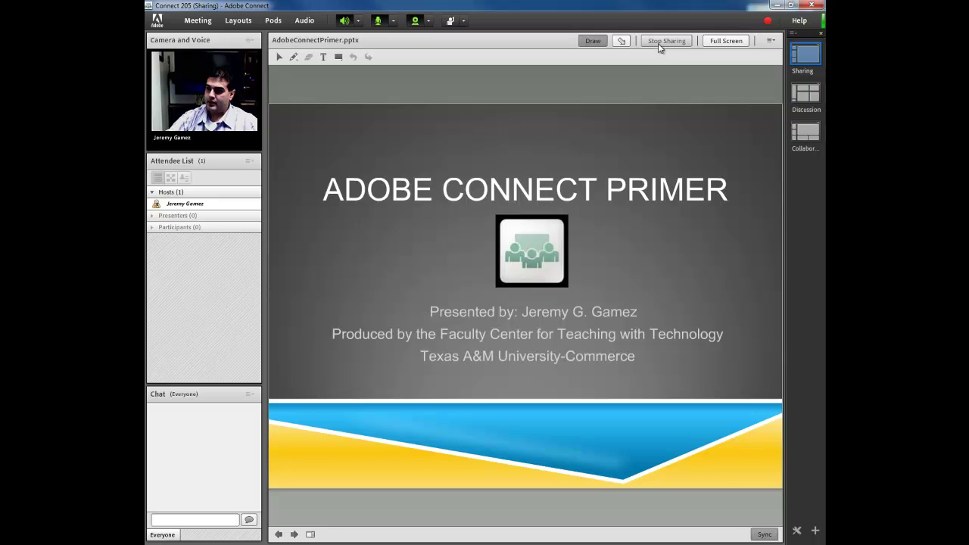
# - Stop sharing the presentation and share a new whiteboard instead
pyautogui.click(657, 43)
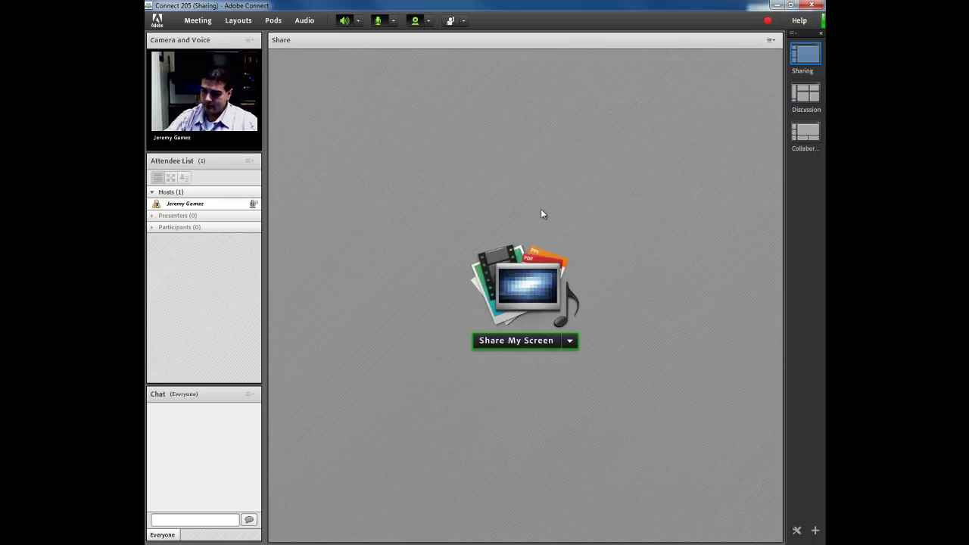
pyautogui.click(570, 342)
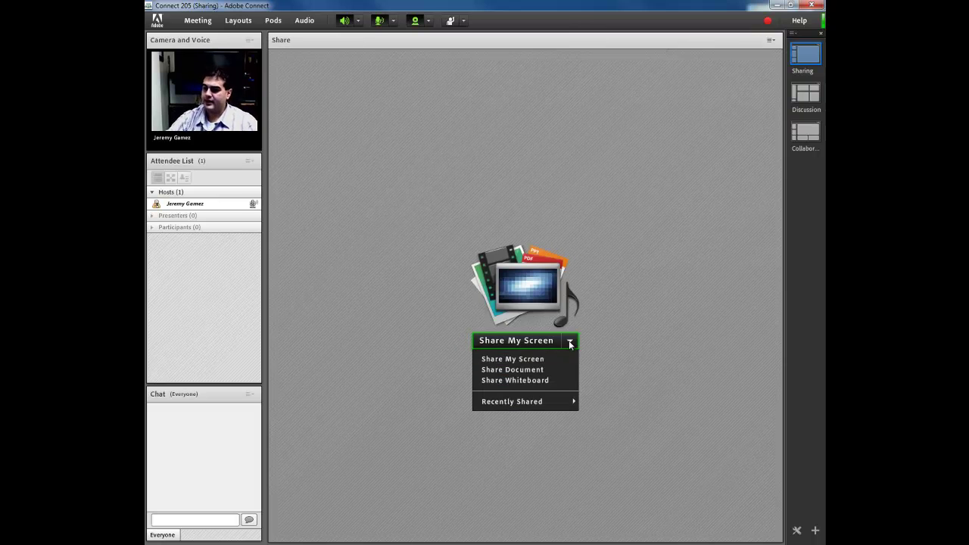
pyautogui.click(515, 382)
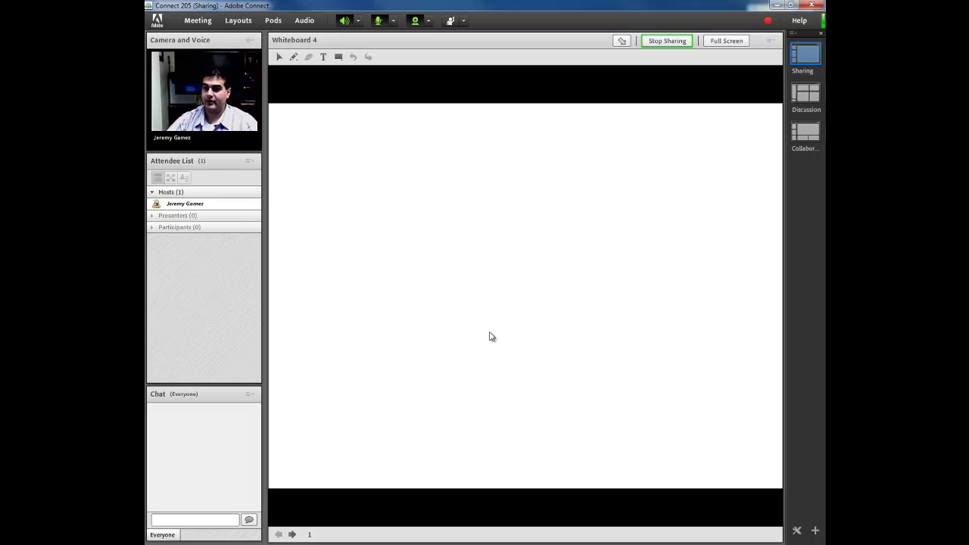
# - Write "Hello" freehand with the pencil in the upper part of the whiteboard
pyautogui.click(293, 57)
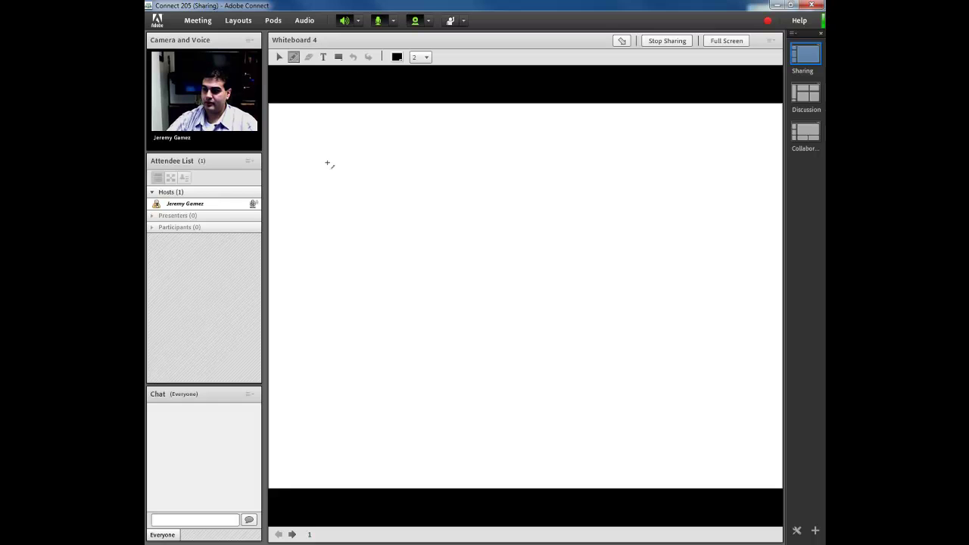
pyautogui.moveTo(326, 161); pyautogui.dragTo(358, 282)
pyautogui.moveTo(356, 158); pyautogui.dragTo(382, 234)
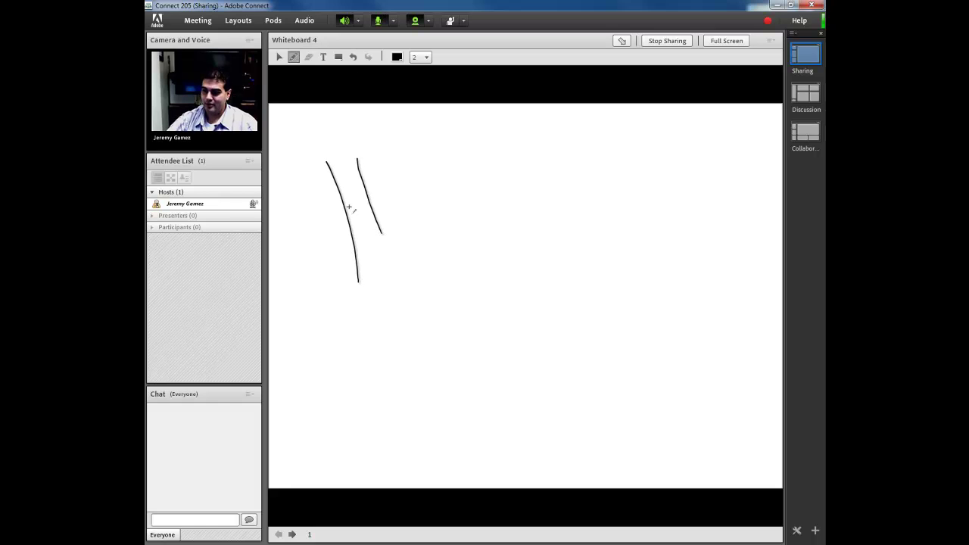
pyautogui.moveTo(342, 203)
pyautogui.mouseDown()
pyautogui.moveTo(549, 156)
pyautogui.moveTo(585, 195)
pyautogui.moveTo(628, 186)
pyautogui.mouseUp()
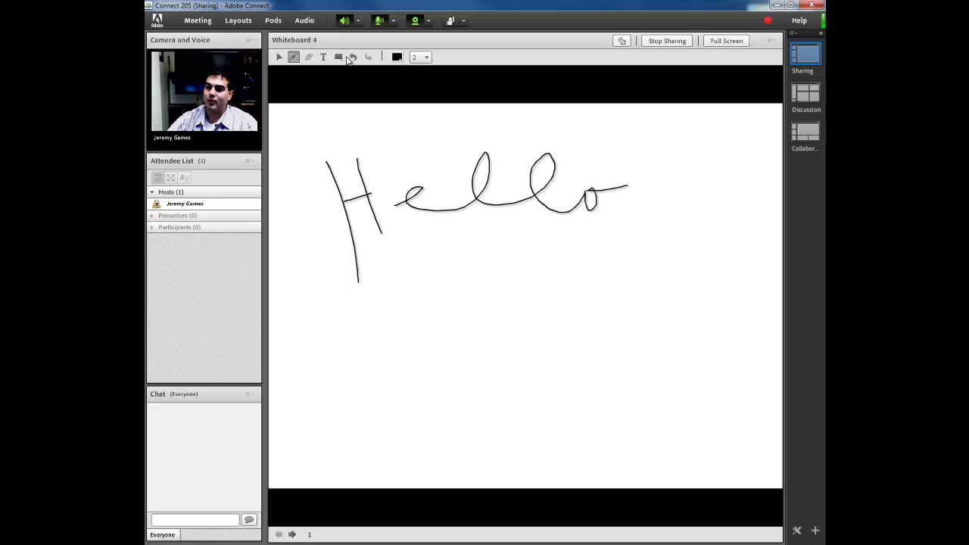
# - Select the whole handwritten "Hello" and delete it from the whiteboard
pyautogui.click(278, 59)
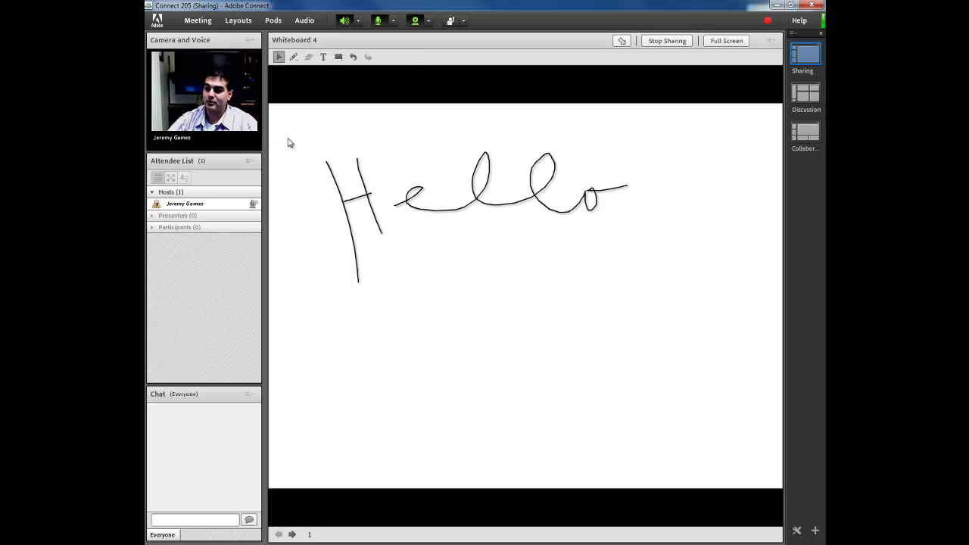
pyautogui.moveTo(286, 132)
pyautogui.mouseDown()
pyautogui.moveTo(512, 210)
pyautogui.moveTo(664, 235)
pyautogui.moveTo(675, 296)
pyautogui.mouseUp()
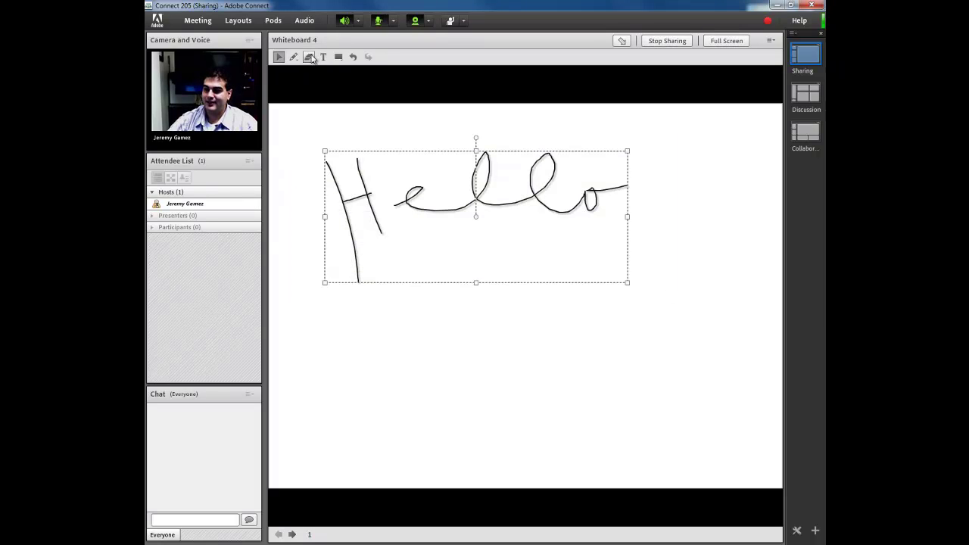
pyautogui.click(307, 56)
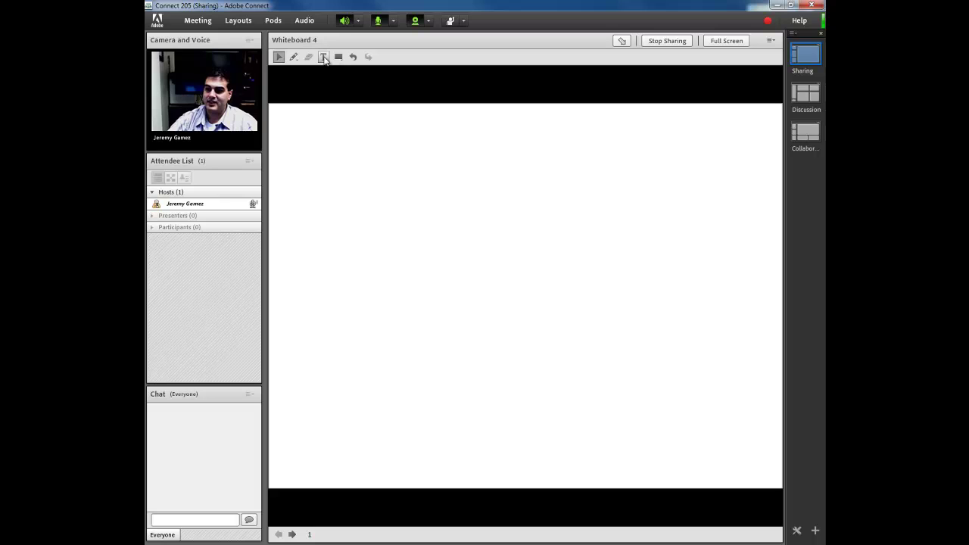
# - Add the text "Hello and Welcome" to the whiteboard in Times New Roman with font size 22
pyautogui.click(323, 57)
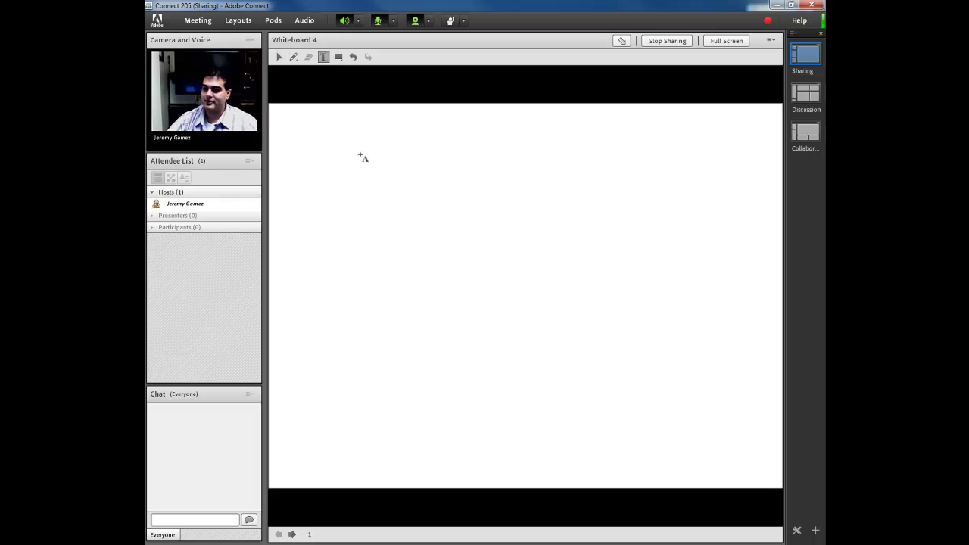
pyautogui.click(341, 190)
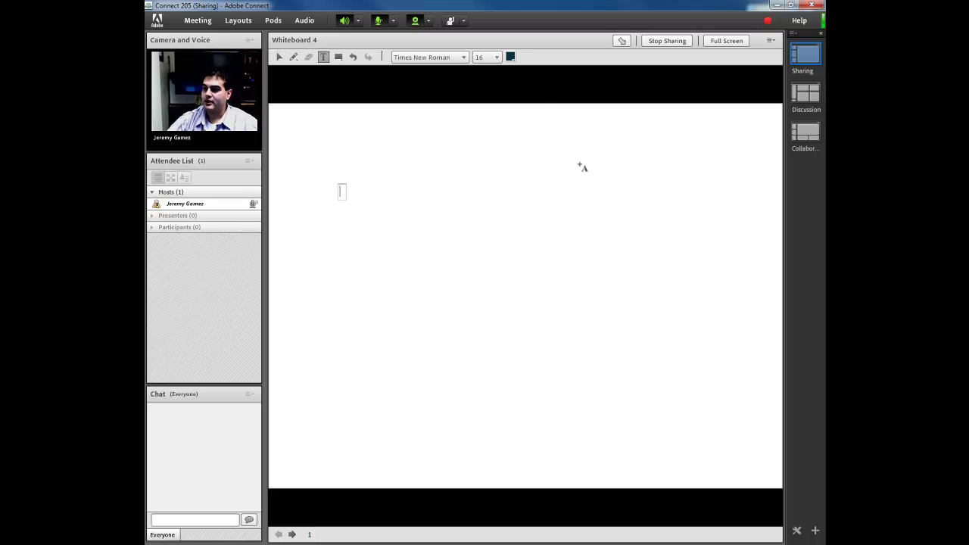
pyautogui.click(463, 60)
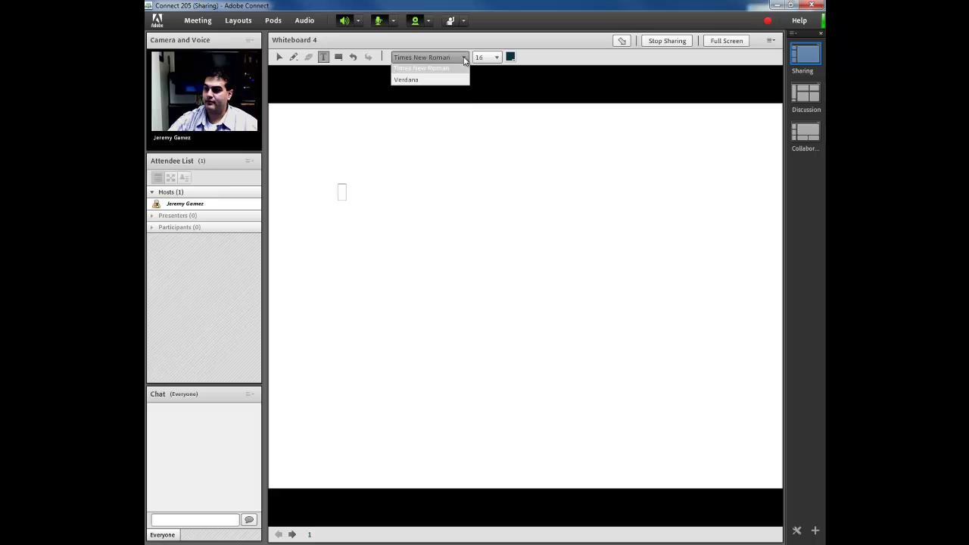
pyautogui.click(464, 60)
pyautogui.click(496, 57)
pyautogui.click(489, 114)
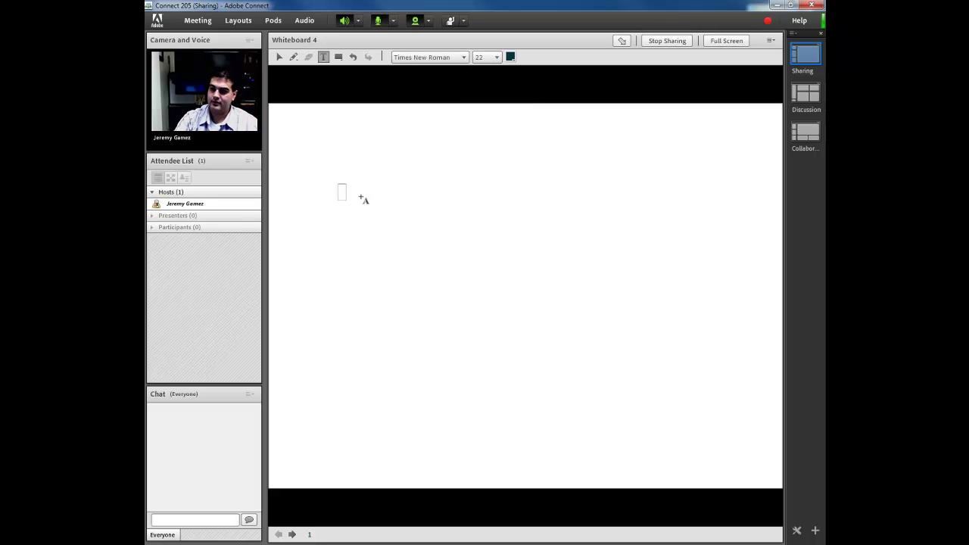
pyautogui.write('Hello ')
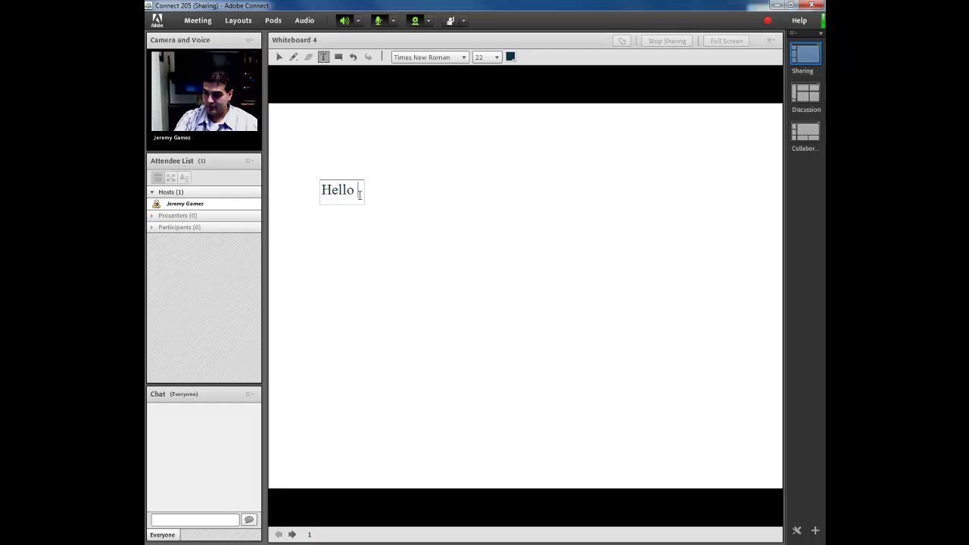
pyautogui.write('and Wels')
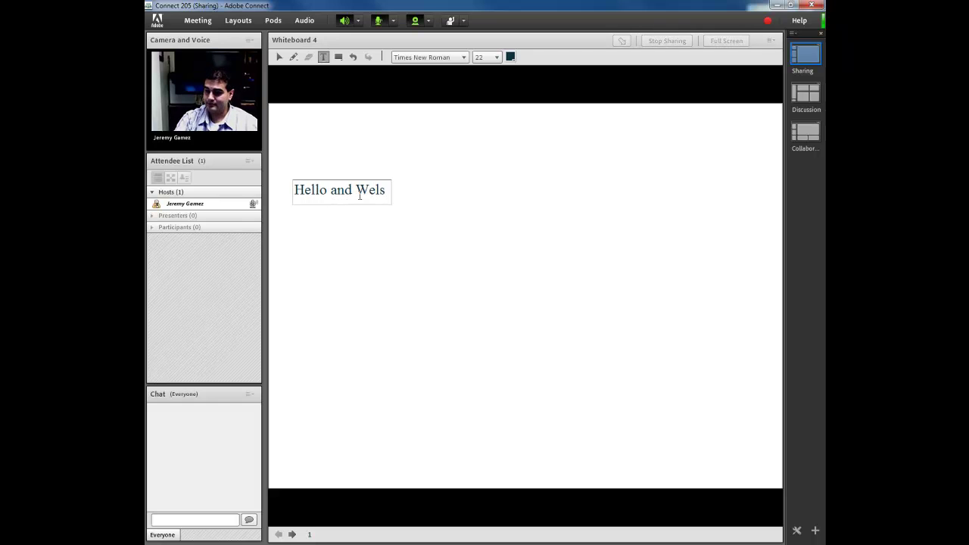
pyautogui.press('BackSpace')
pyautogui.write('come')
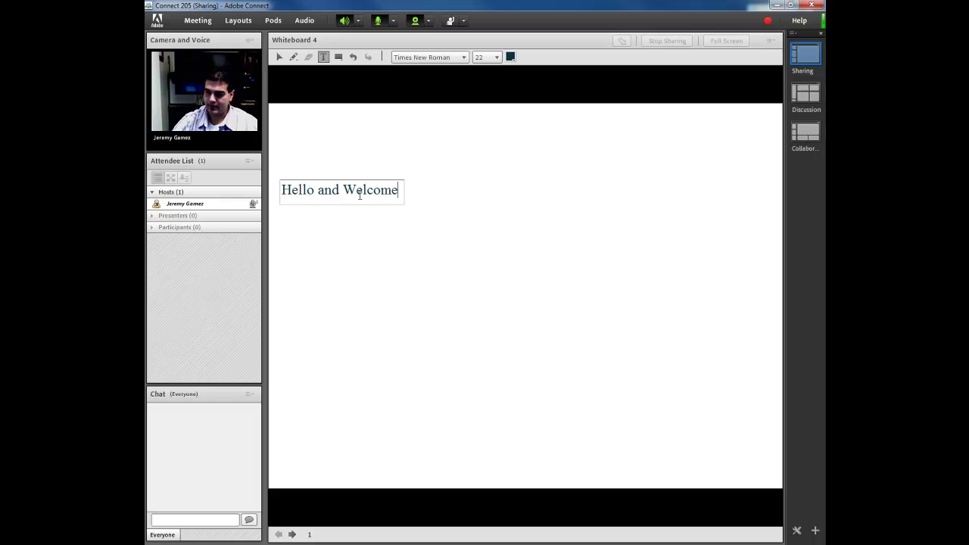
pyautogui.click(458, 244)
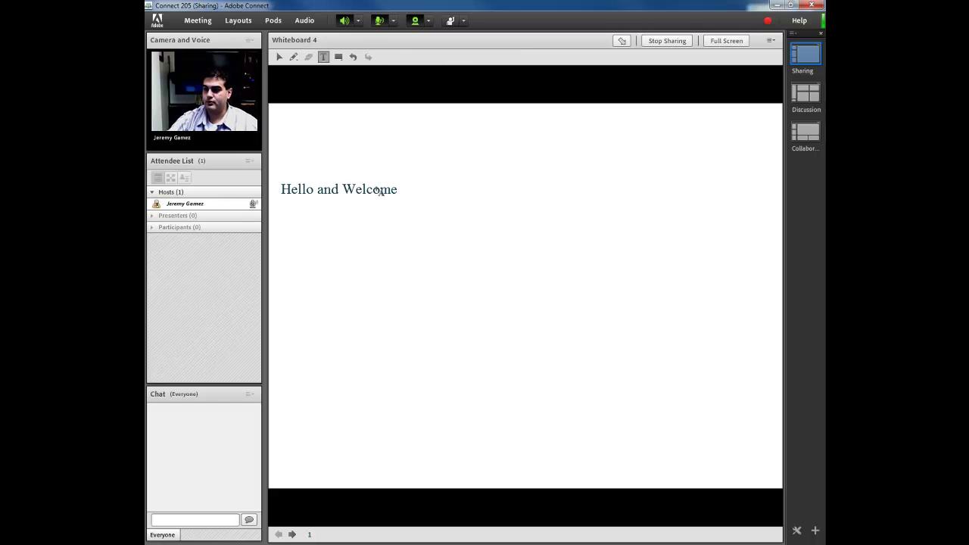
# - Delete the "Hello and Welcome" text from the whiteboard and stop sharing the whiteboard
pyautogui.click(278, 56)
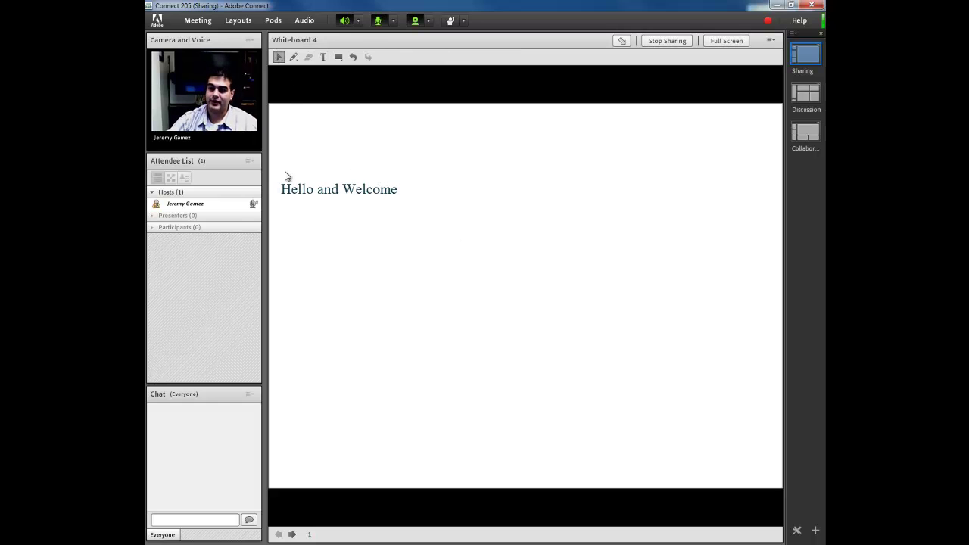
pyautogui.moveTo(275, 169); pyautogui.dragTo(453, 215)
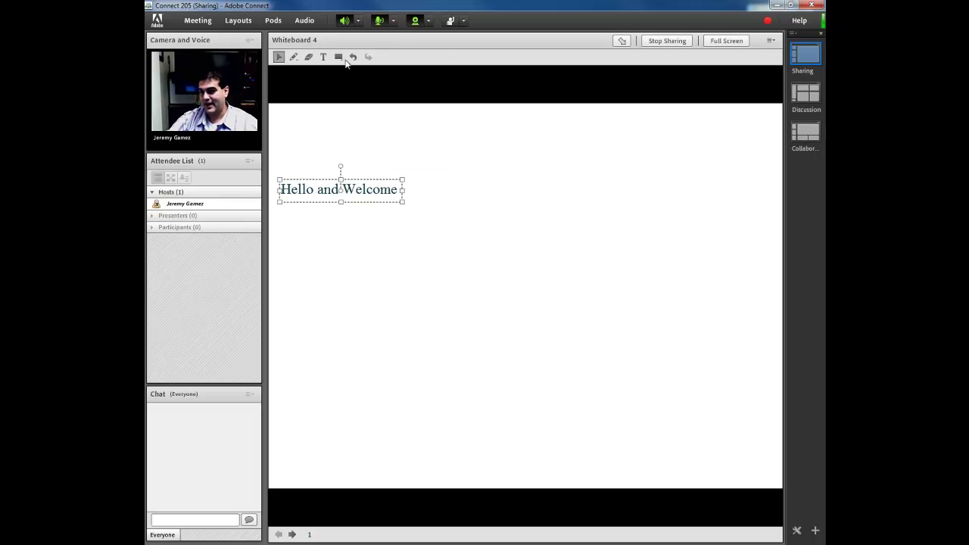
pyautogui.click(308, 57)
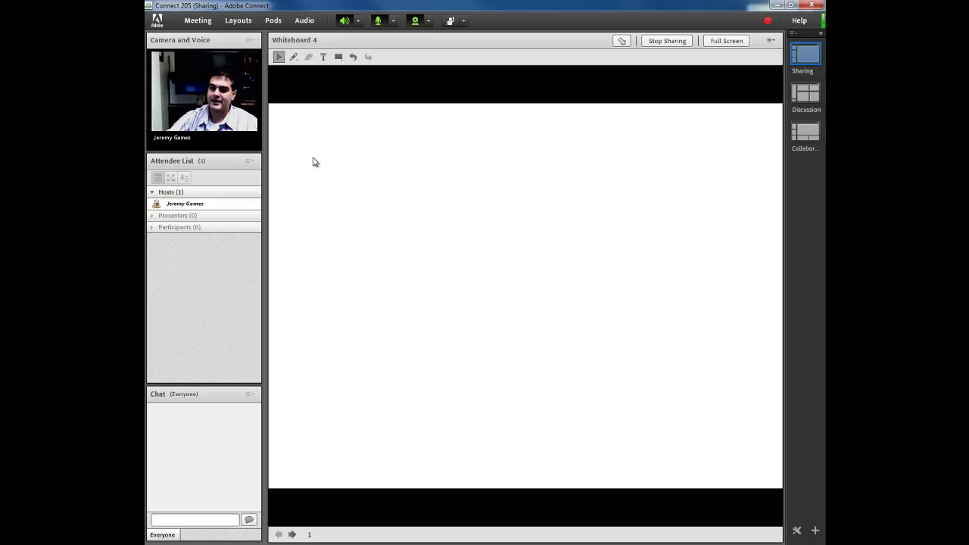
pyautogui.click(665, 42)
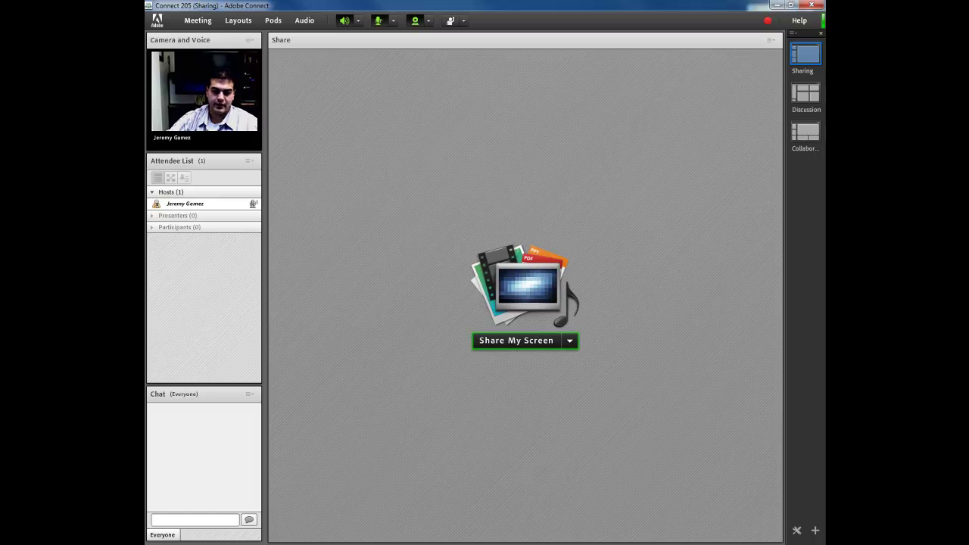
# - Share the screen in the meeting, choosing the desktop on the Second Monitor
pyautogui.click(569, 340)
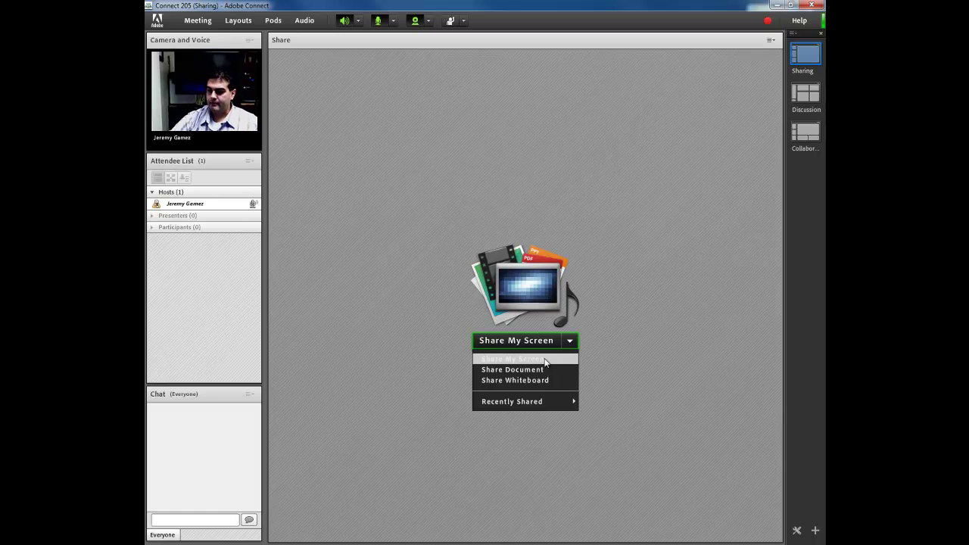
pyautogui.click(545, 360)
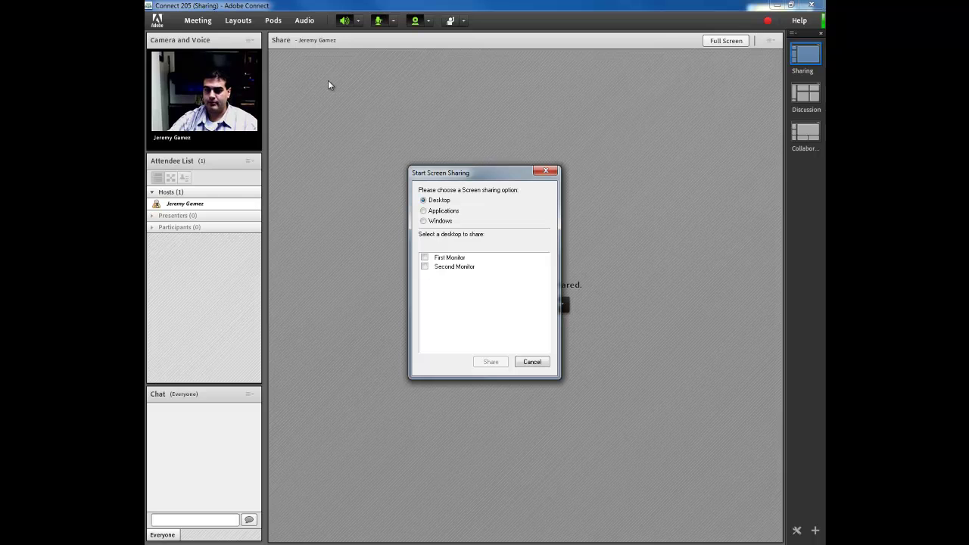
pyautogui.click(425, 266)
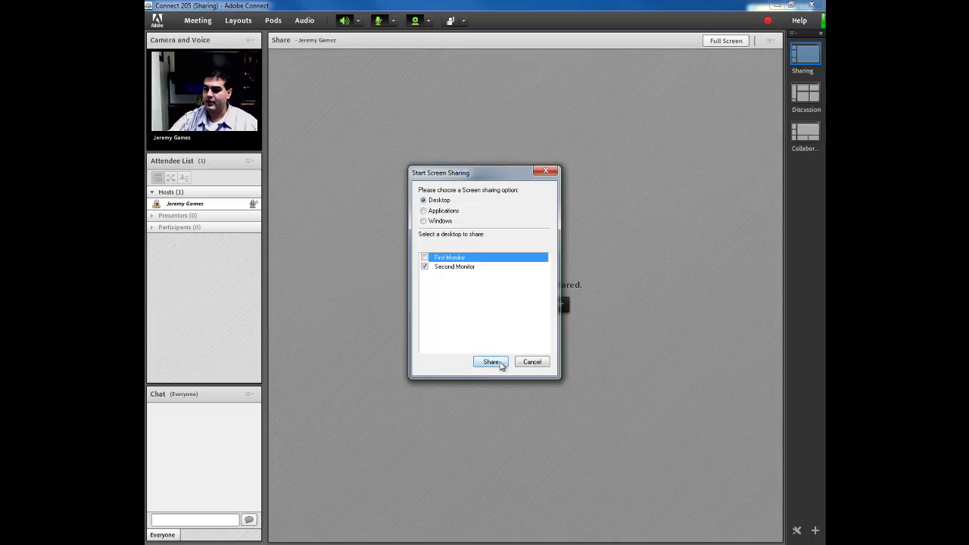
pyautogui.click(492, 361)
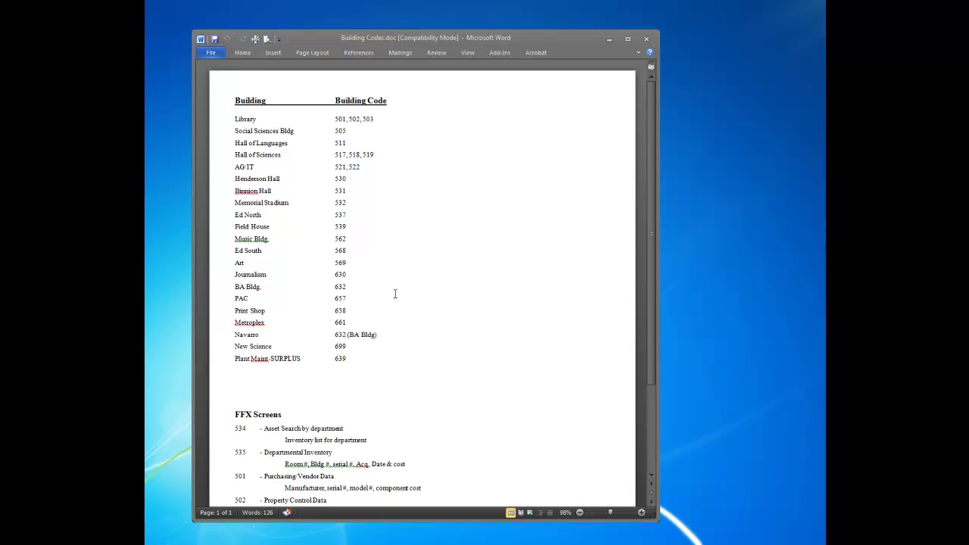
# - Look through Building Codes.doc in Microsoft Word, zoom the document in to 120%, and close it
pyautogui.scroll(-3, 392, 285)
pyautogui.scroll(3, 391, 283)
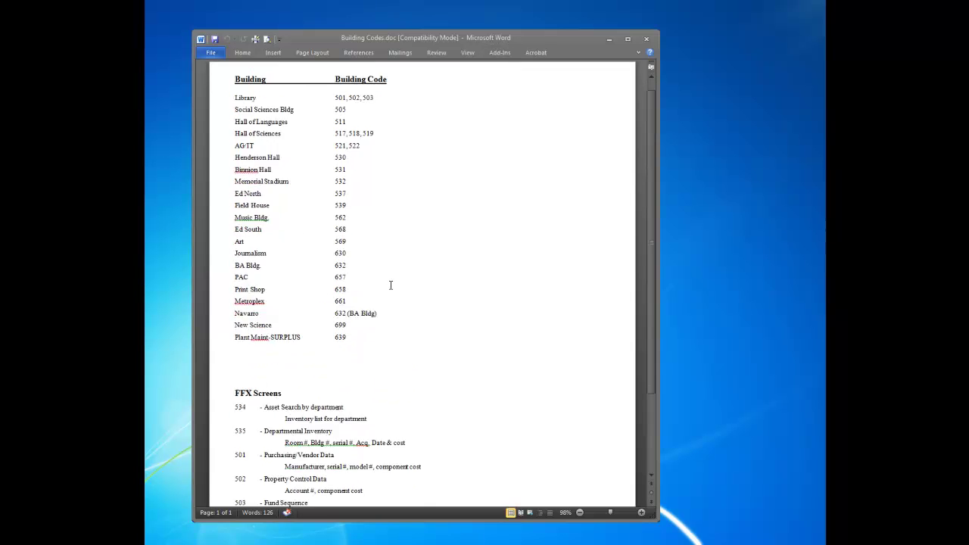
pyautogui.click(642, 513)
pyautogui.click(641, 513)
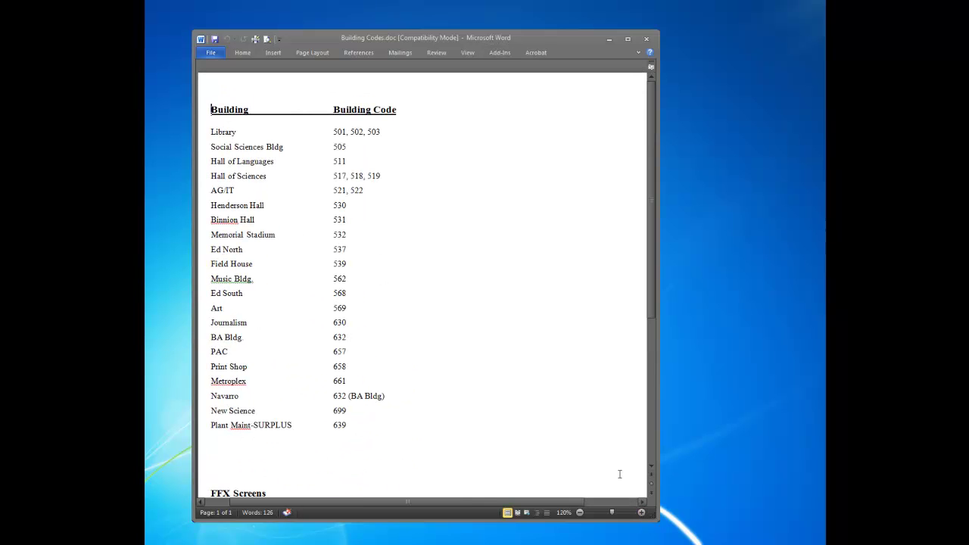
pyautogui.click(647, 41)
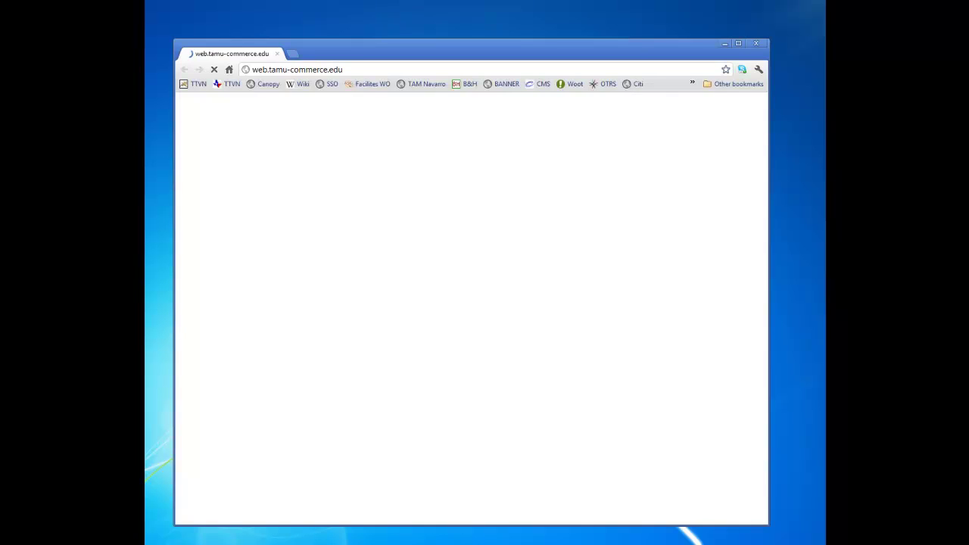
# - Go to google.com in the web browser on the shared desktop
pyautogui.click(351, 70)
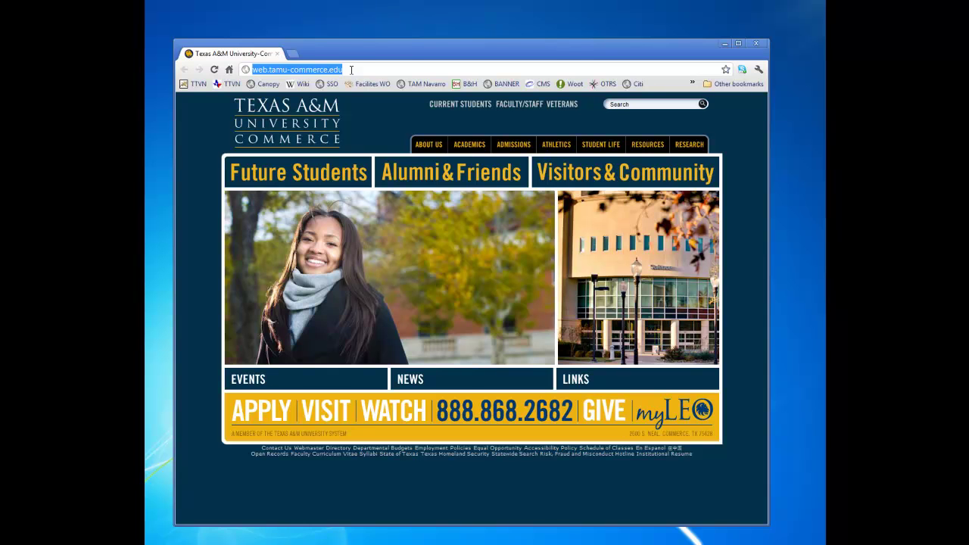
pyautogui.write('google.com')
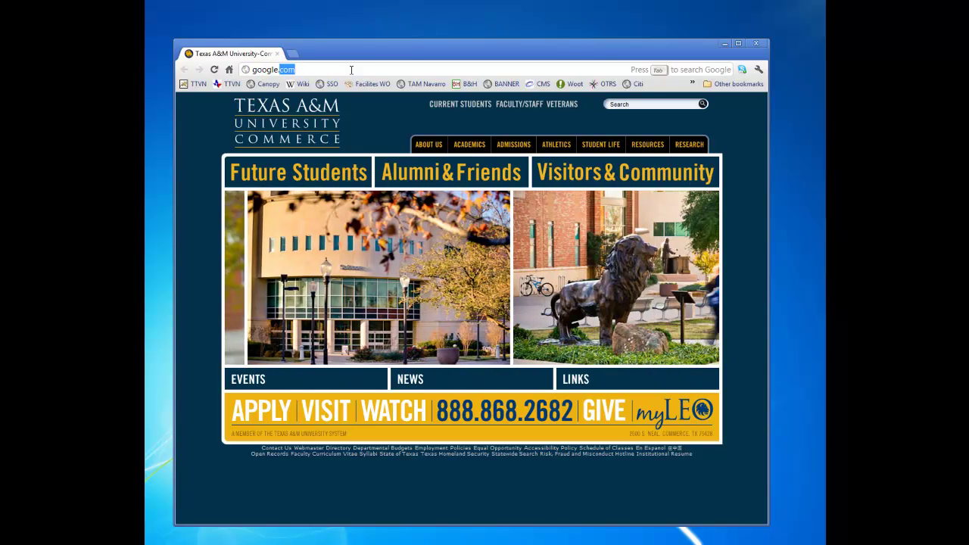
pyautogui.press('Return')
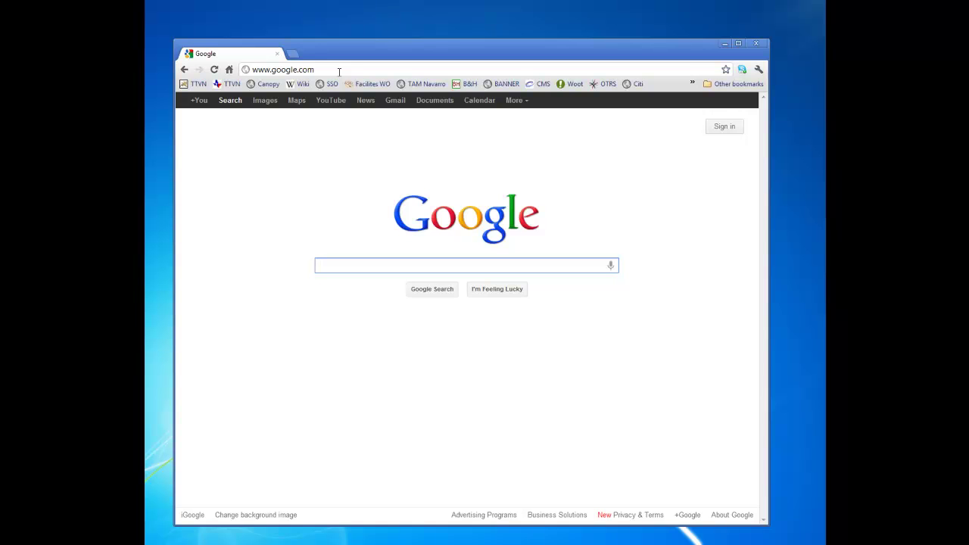
# - Return to the web.tamu-commerce.edu home page and move the browser window slightly upward on the desktop
pyautogui.click(341, 69)
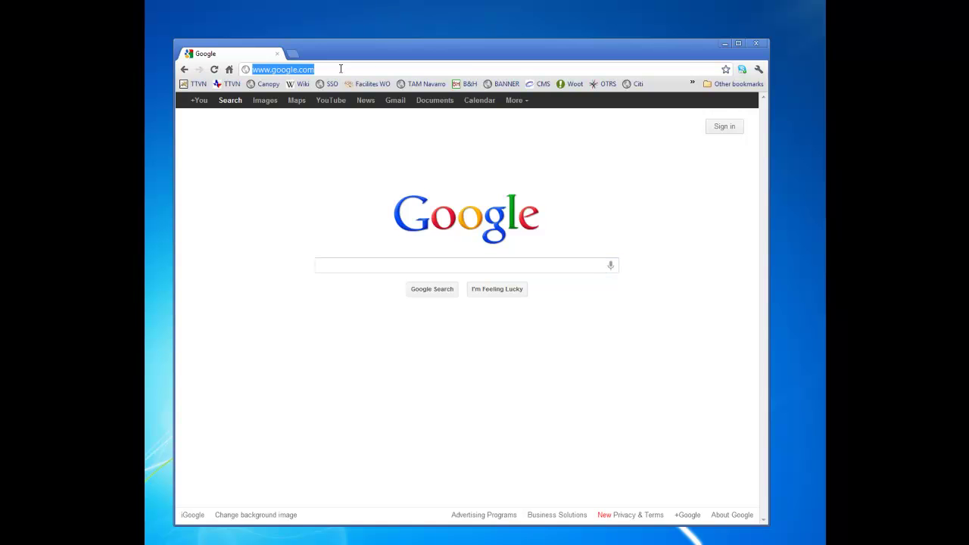
pyautogui.click(259, 84)
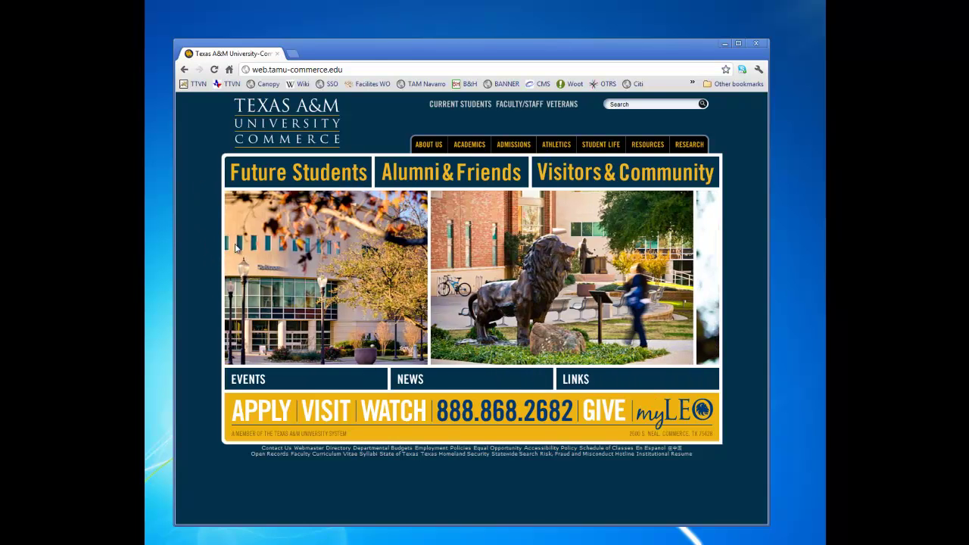
pyautogui.moveTo(423, 144)
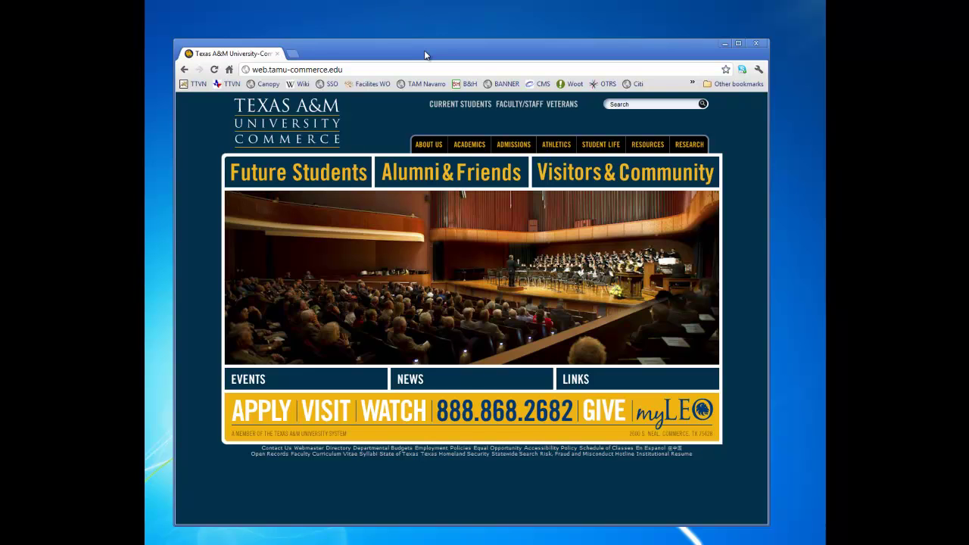
pyautogui.moveTo(424, 55); pyautogui.dragTo(417, 34)
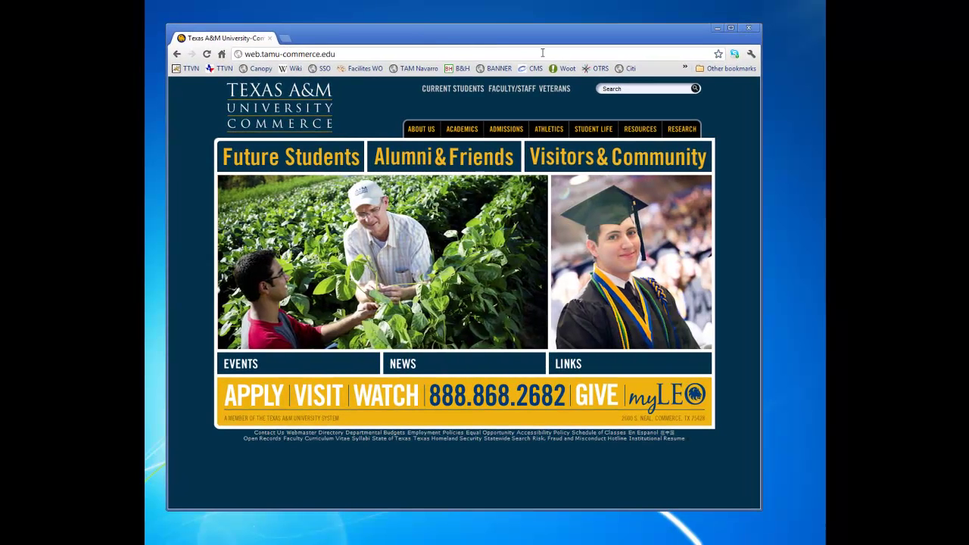
pyautogui.moveTo(549, 129)
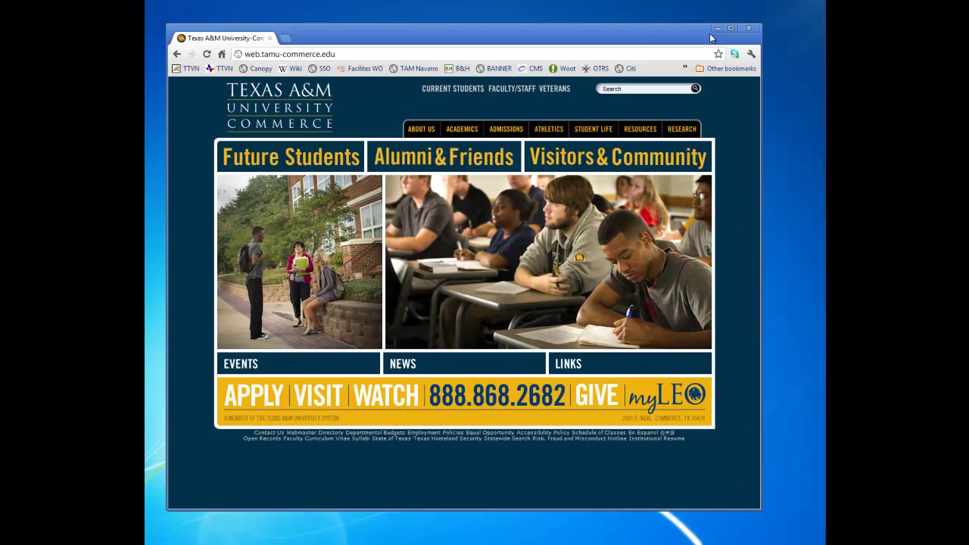
# - Close the browser window and stop sharing the screen in the Adobe Connect meeting
pyautogui.click(750, 28)
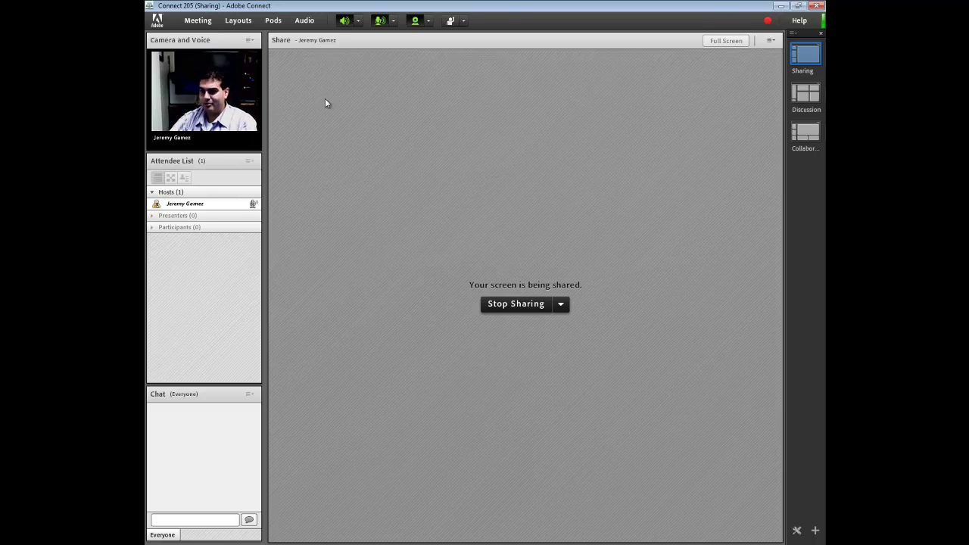
pyautogui.click(562, 304)
pyautogui.click(531, 308)
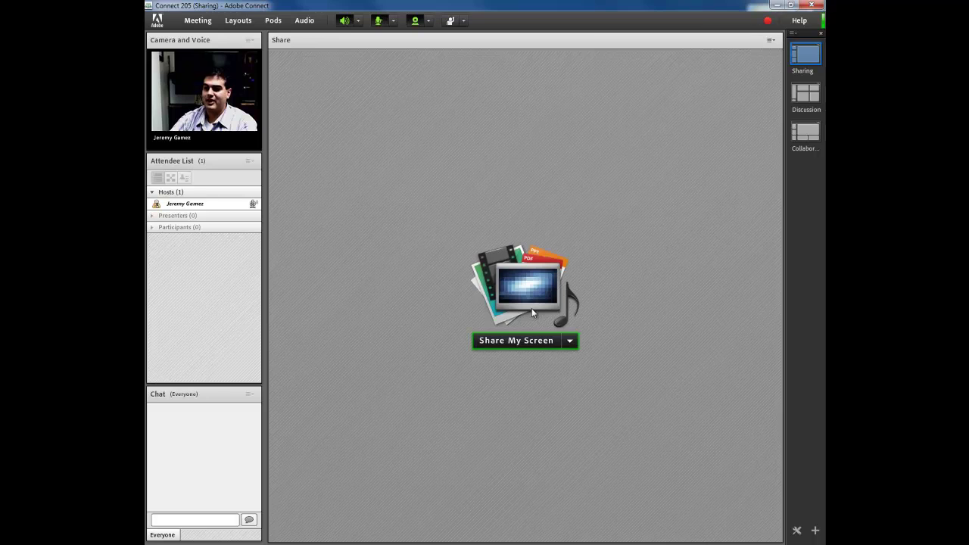